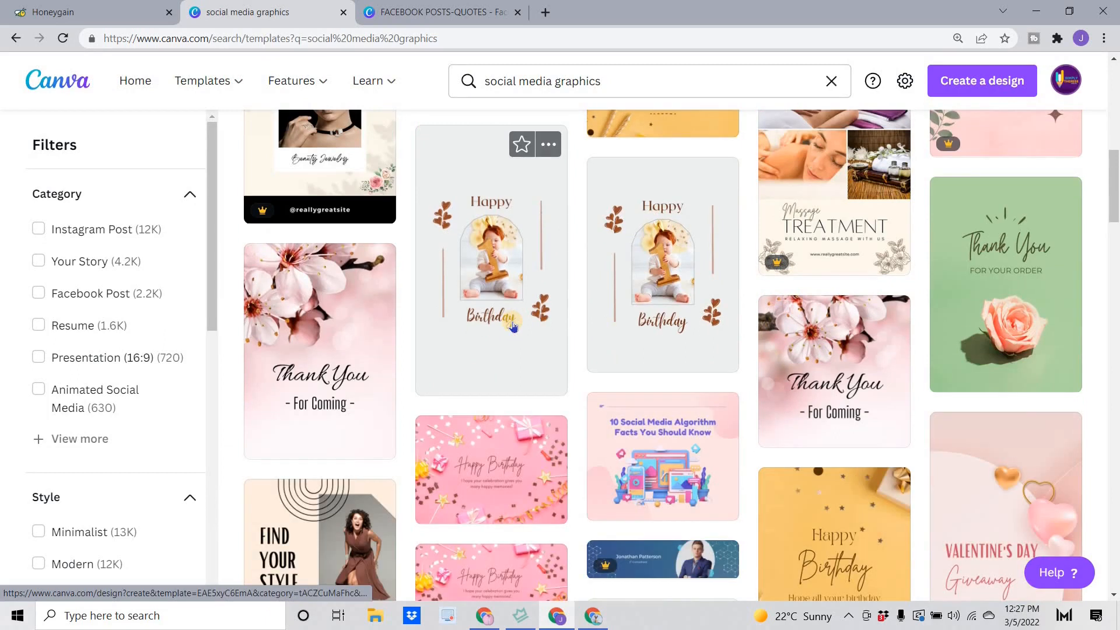
Step: Browse the social media graphics templates and examine the available category, style, theme and colour filters
scroll(513, 326, down, 3)
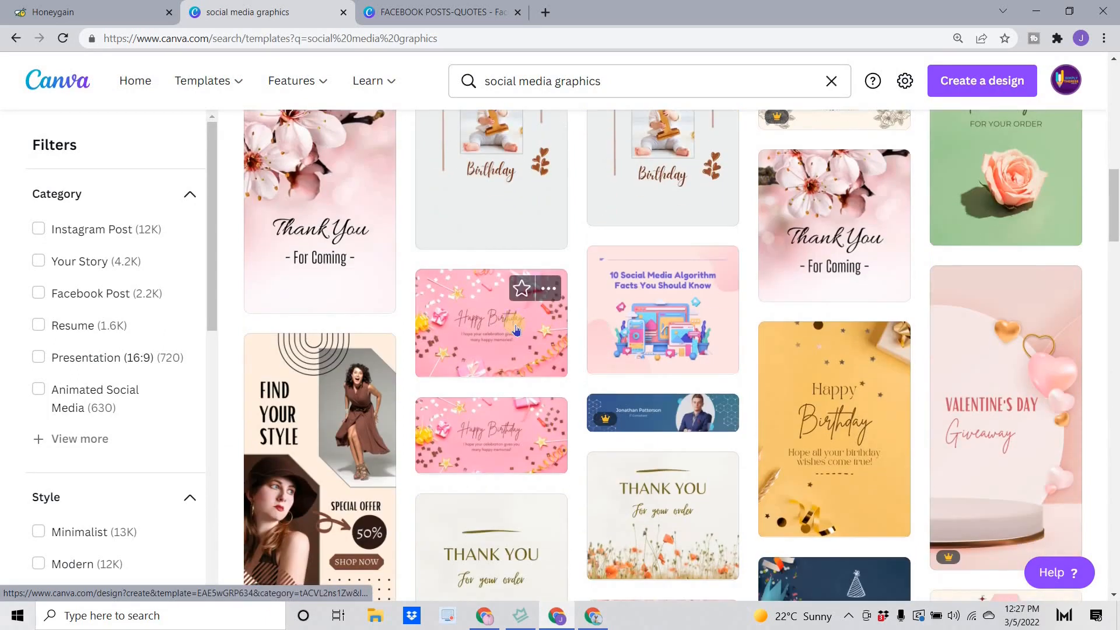
scroll(516, 330, down, 8)
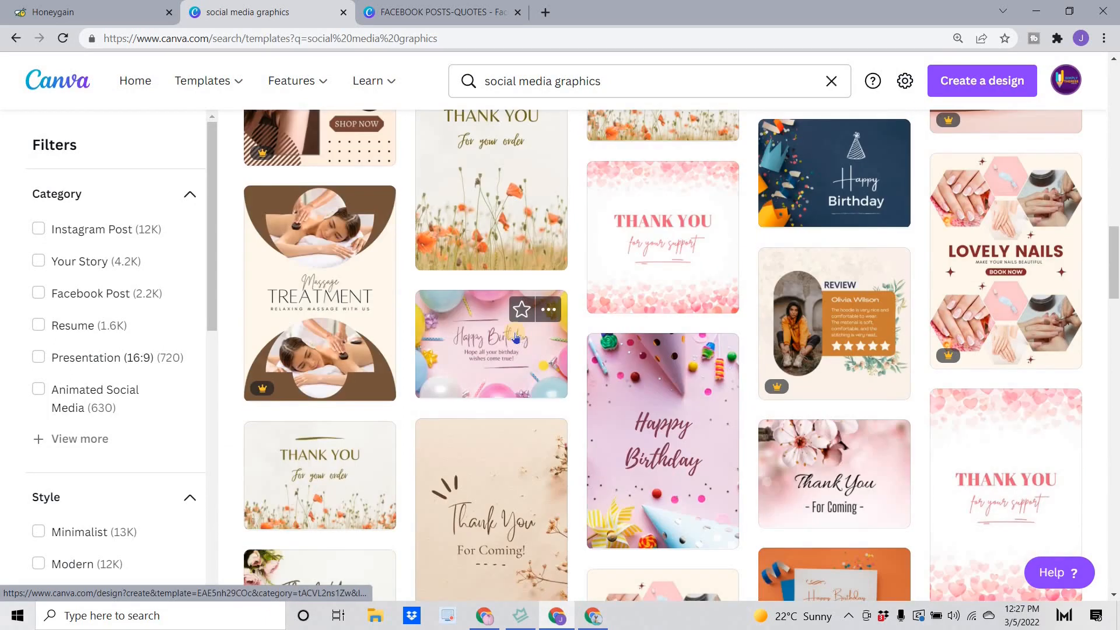
scroll(9, 336, down, 5)
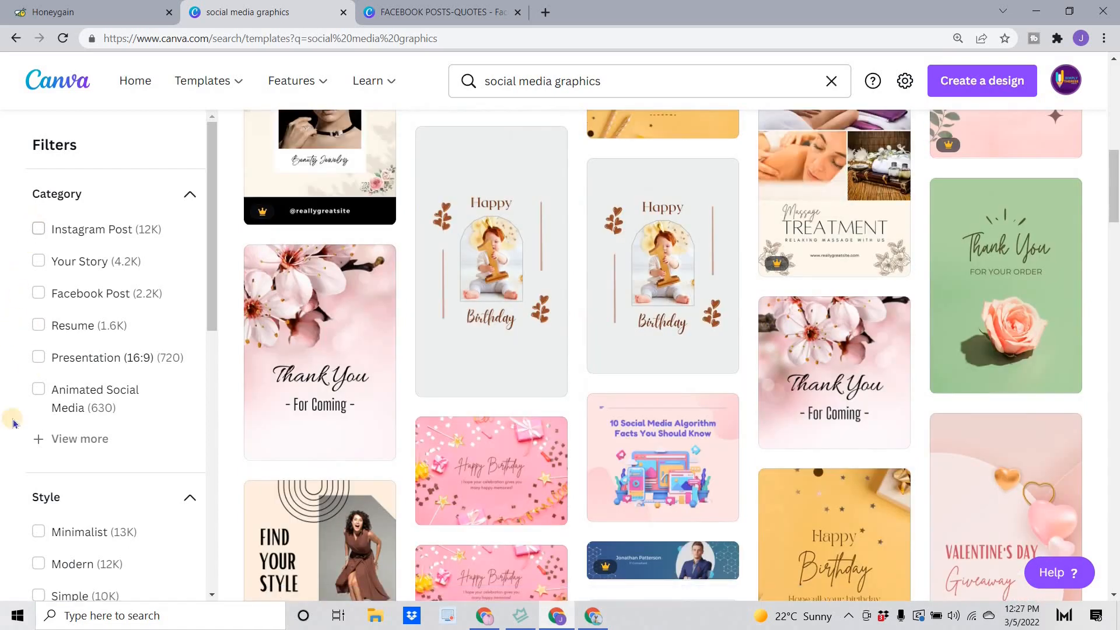
scroll(16, 502, down, 1)
scroll(17, 501, down, 8)
scroll(65, 432, down, 10)
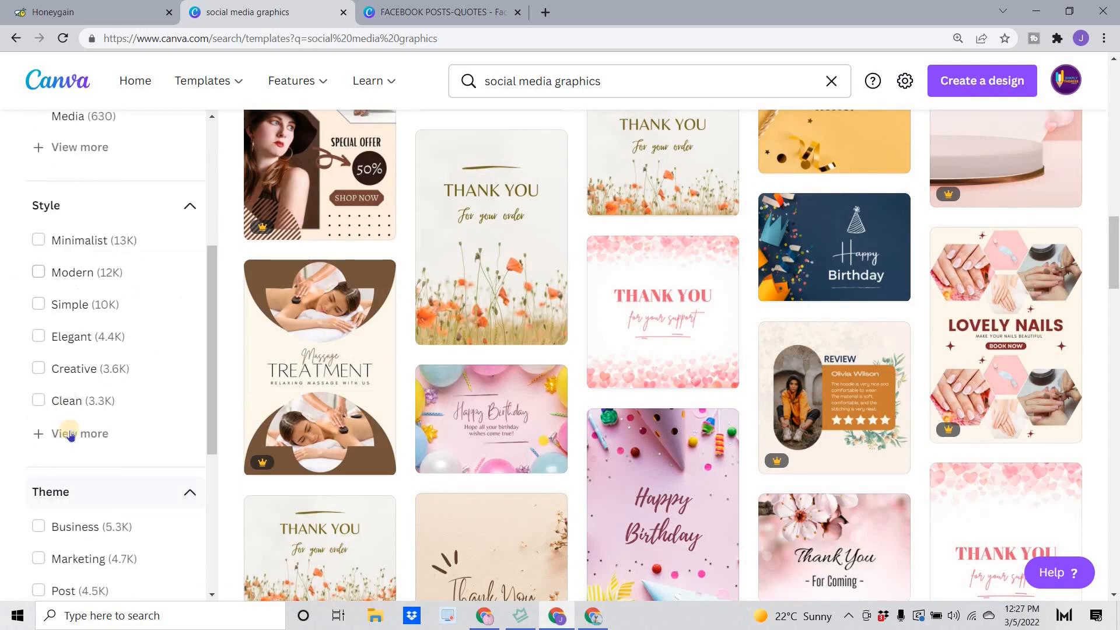
scroll(114, 460, down, 5)
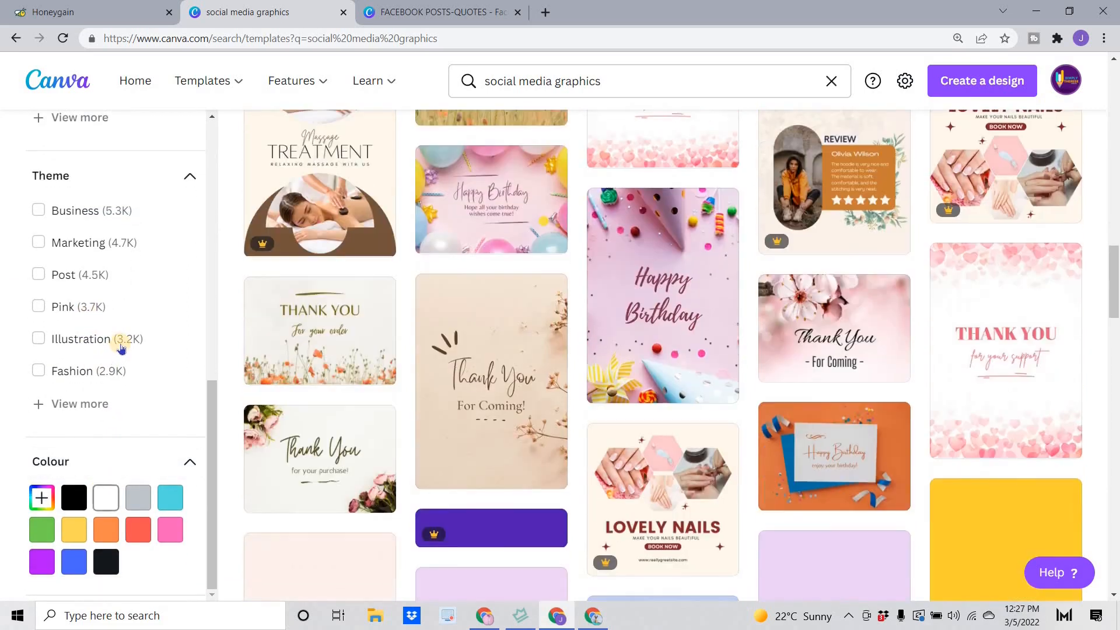
scroll(17, 305, up, 10)
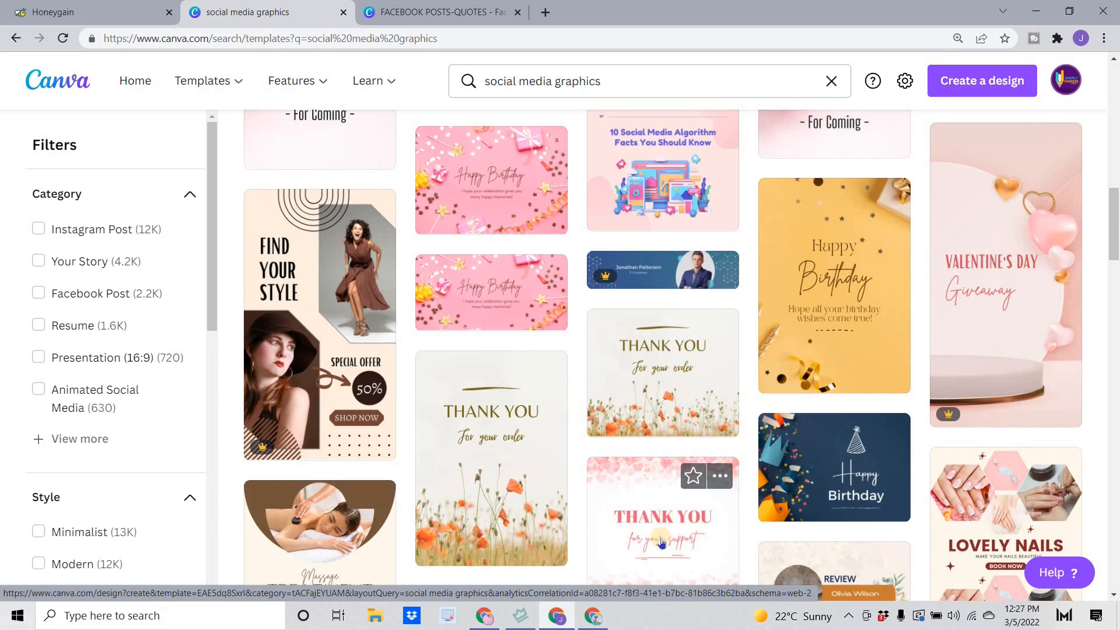
Step: Filter the social media graphics templates by the Facebook Post category and the Simple style
click(38, 293)
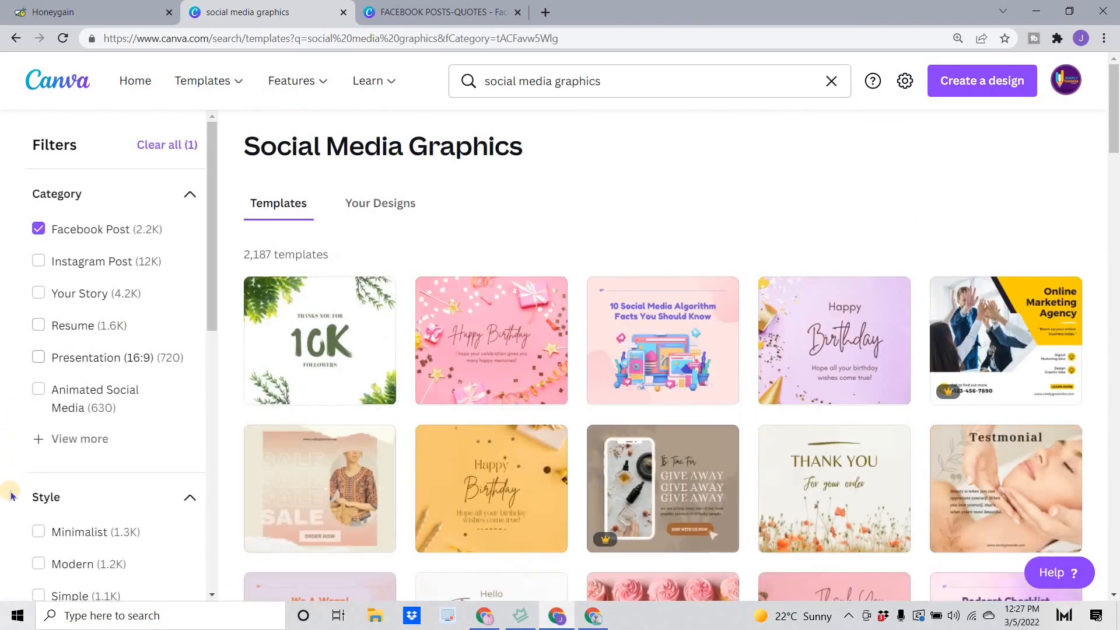
scroll(88, 486, down, 4)
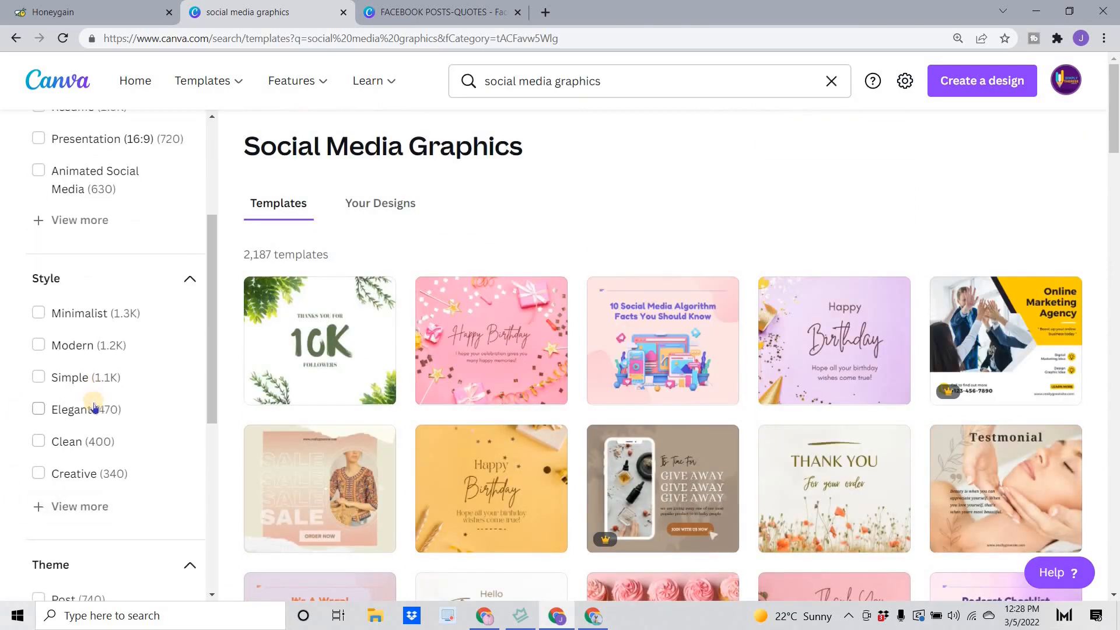
scroll(95, 405, down, 1)
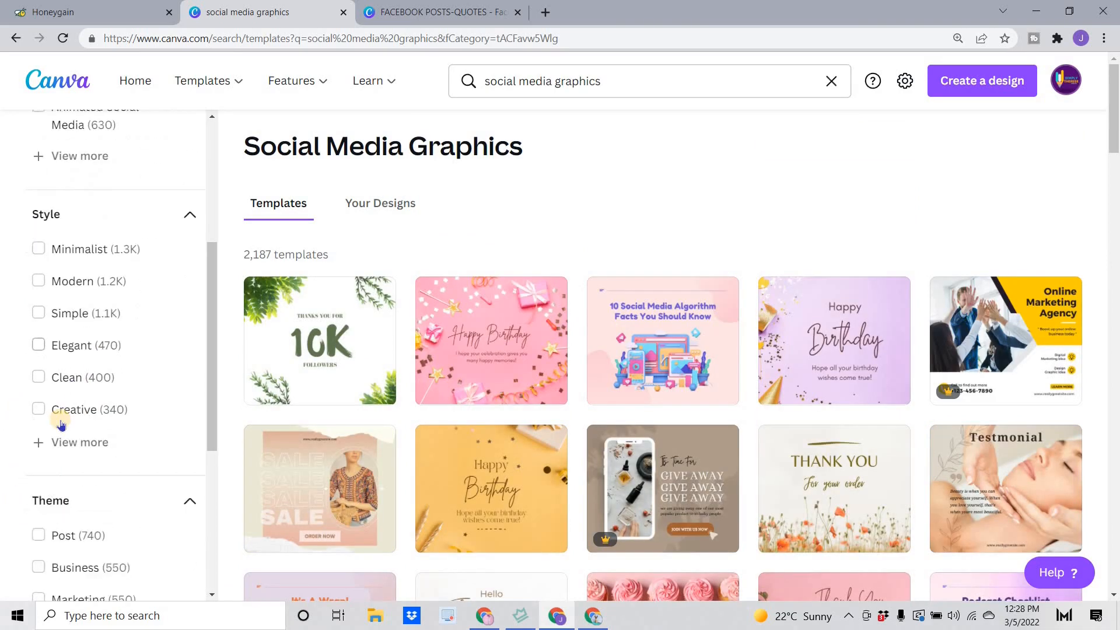
click(38, 305)
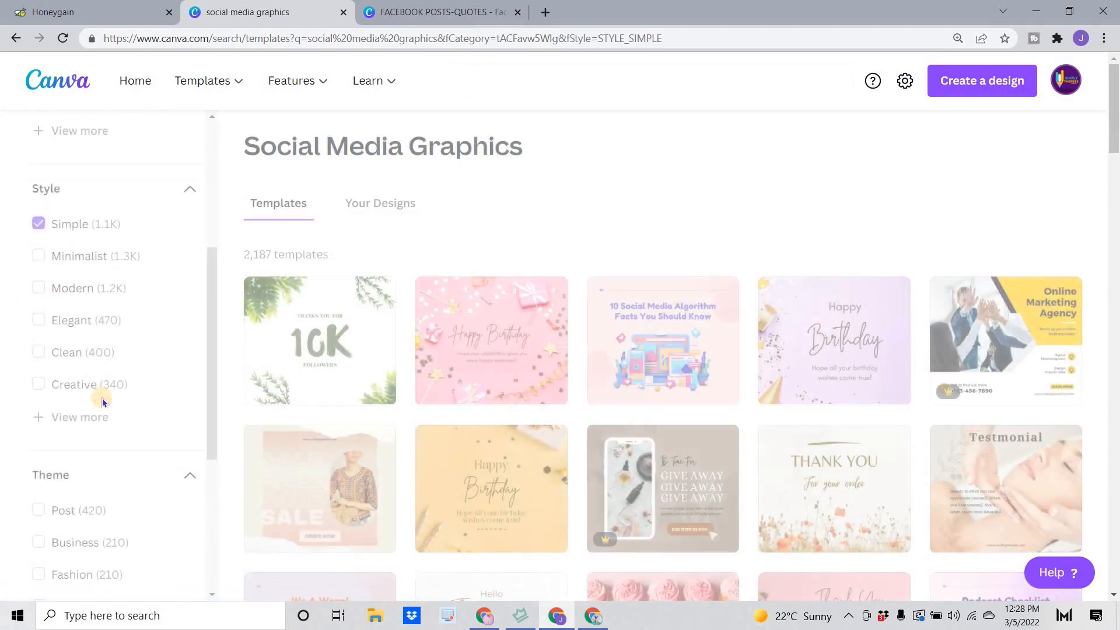
Step: Expand the full lists of style and theme filters and narrow the templates to the Sale theme
scroll(76, 379, down, 1)
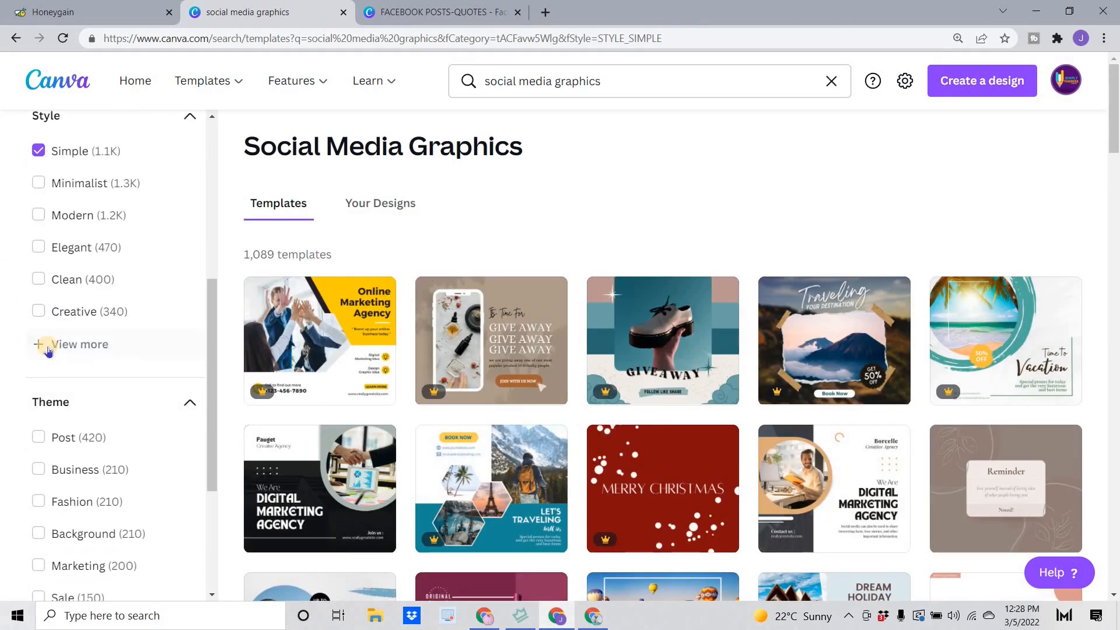
click(105, 345)
scroll(108, 373, down, 10)
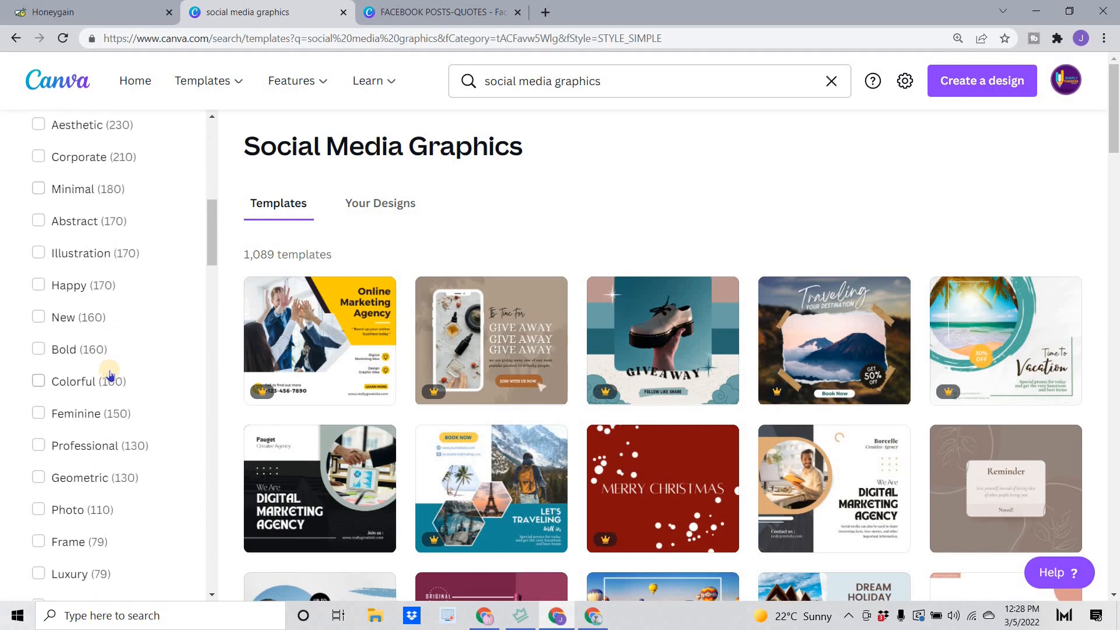
scroll(105, 379, down, 15)
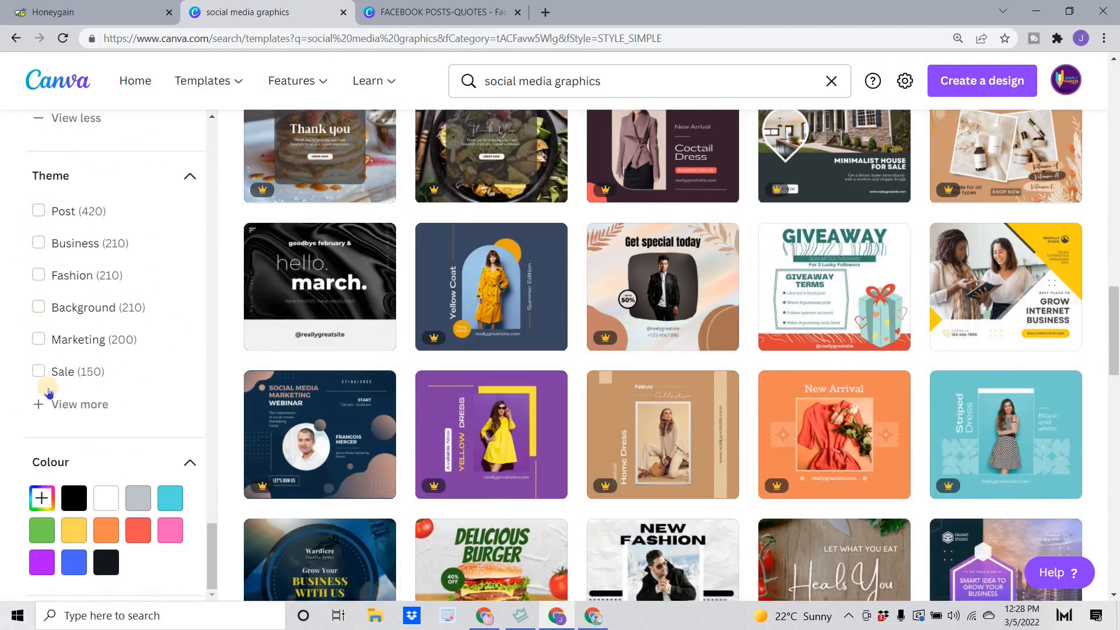
click(59, 401)
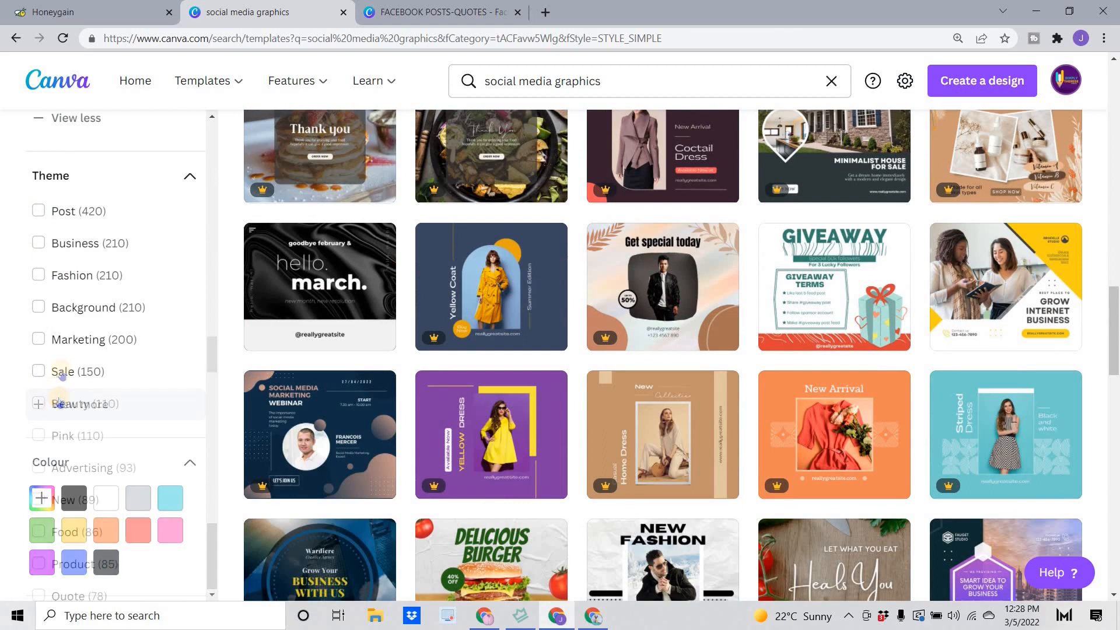
click(39, 371)
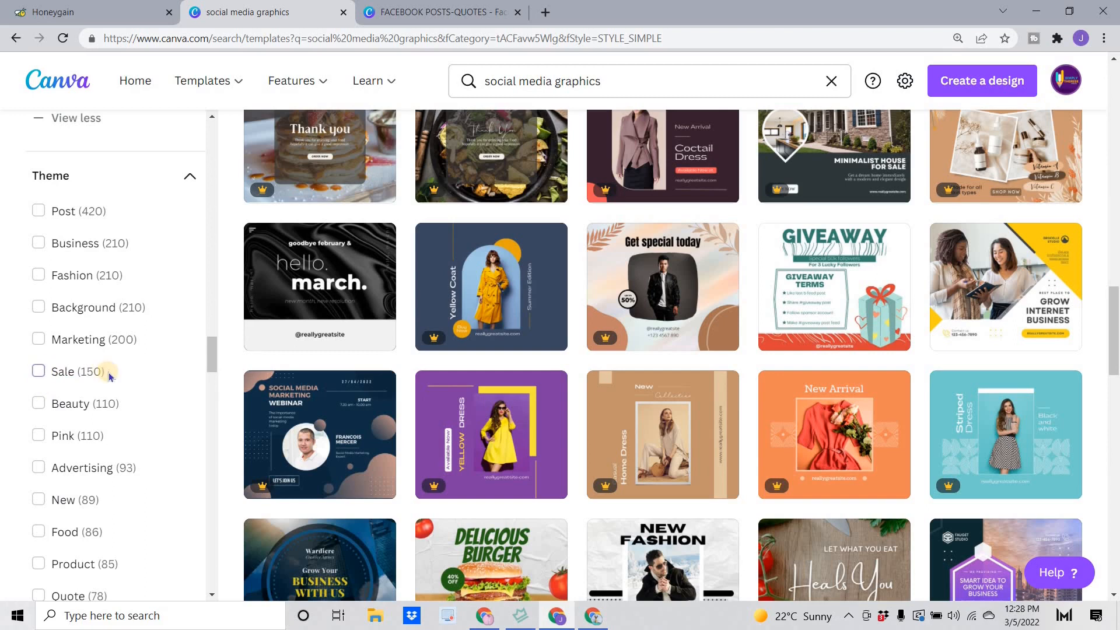
Step: Look through the remaining theme, colour and style filters and the matching Sale templates
scroll(140, 379, down, 20)
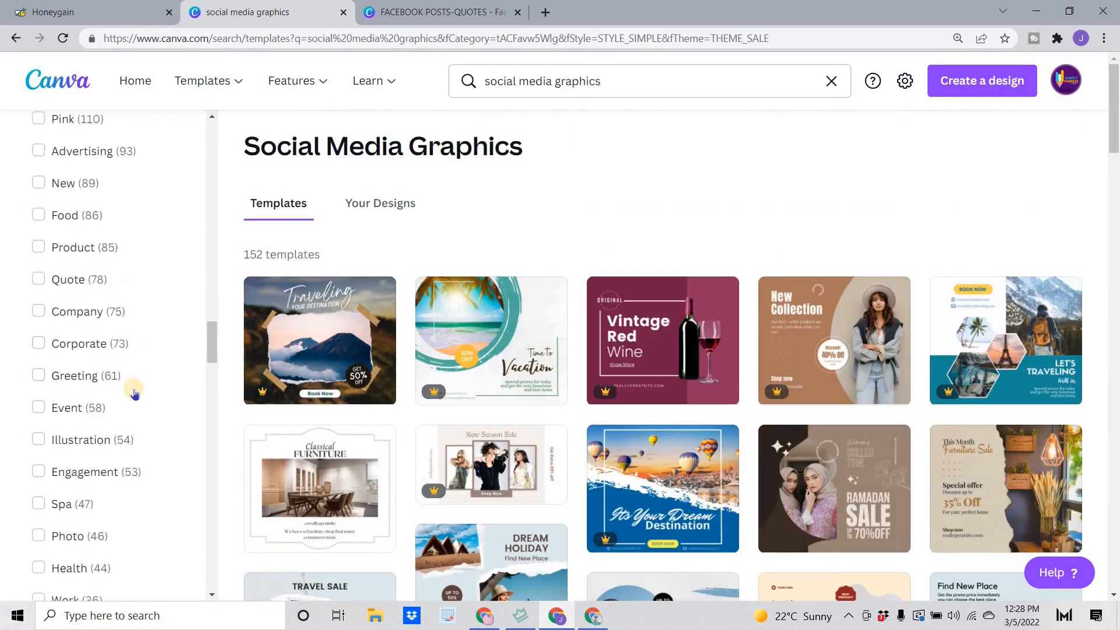
scroll(133, 467, down, 15)
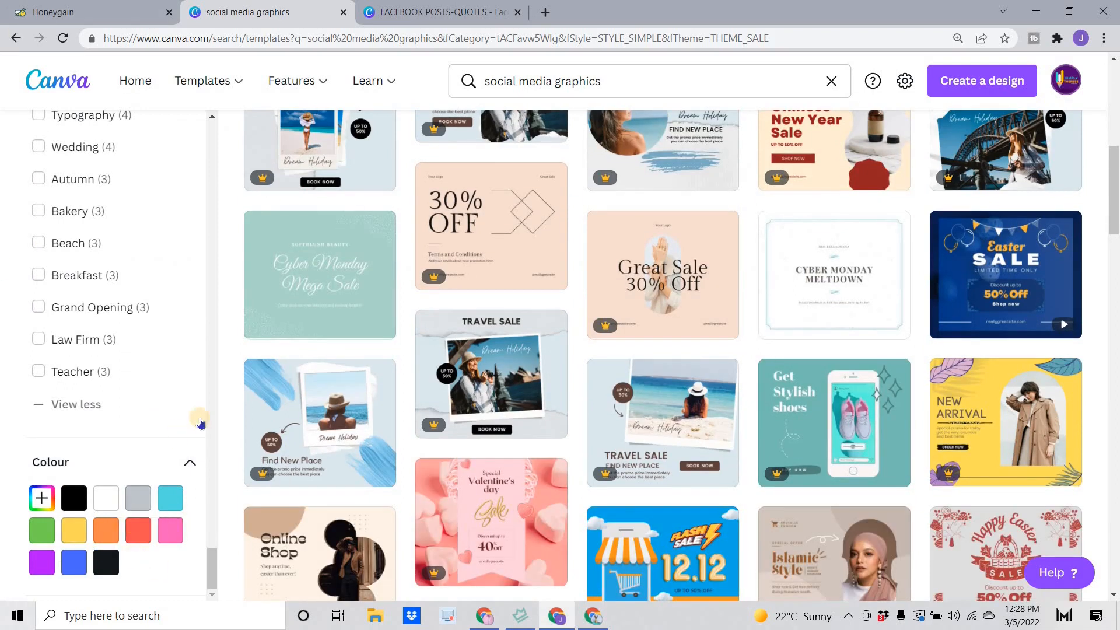
scroll(308, 414, up, 10)
scroll(175, 262, up, 5)
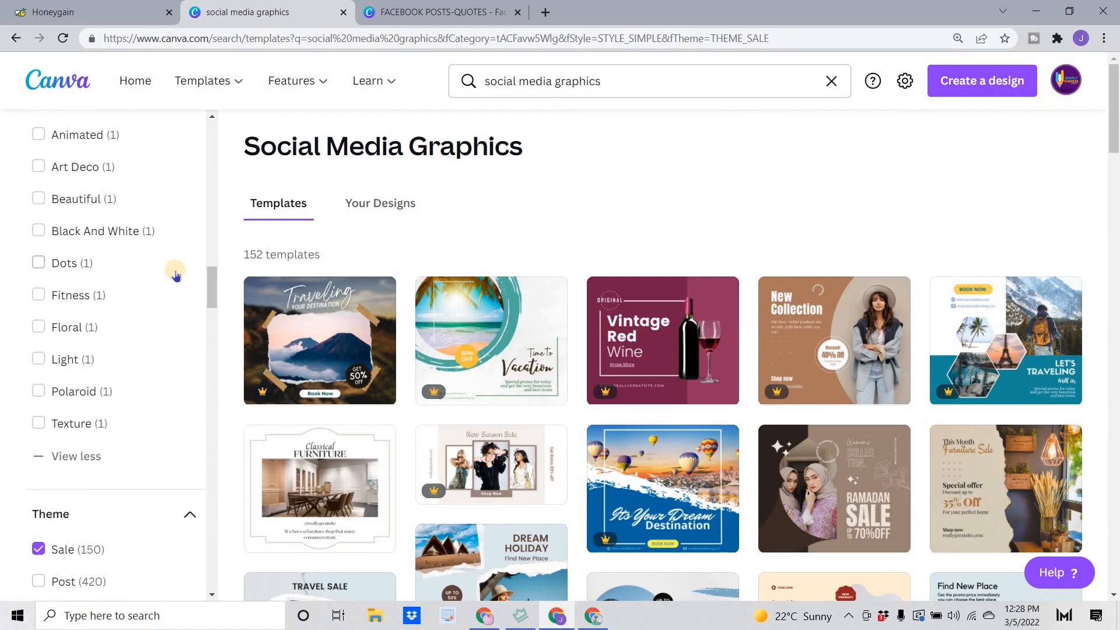
scroll(577, 309, down, 5)
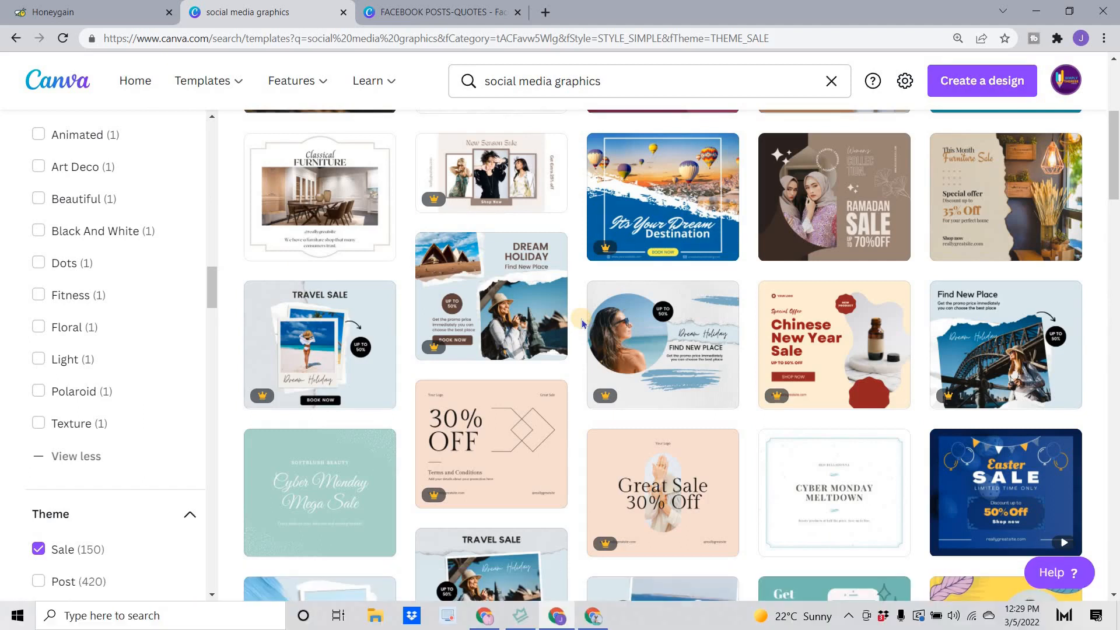
scroll(458, 268, up, 5)
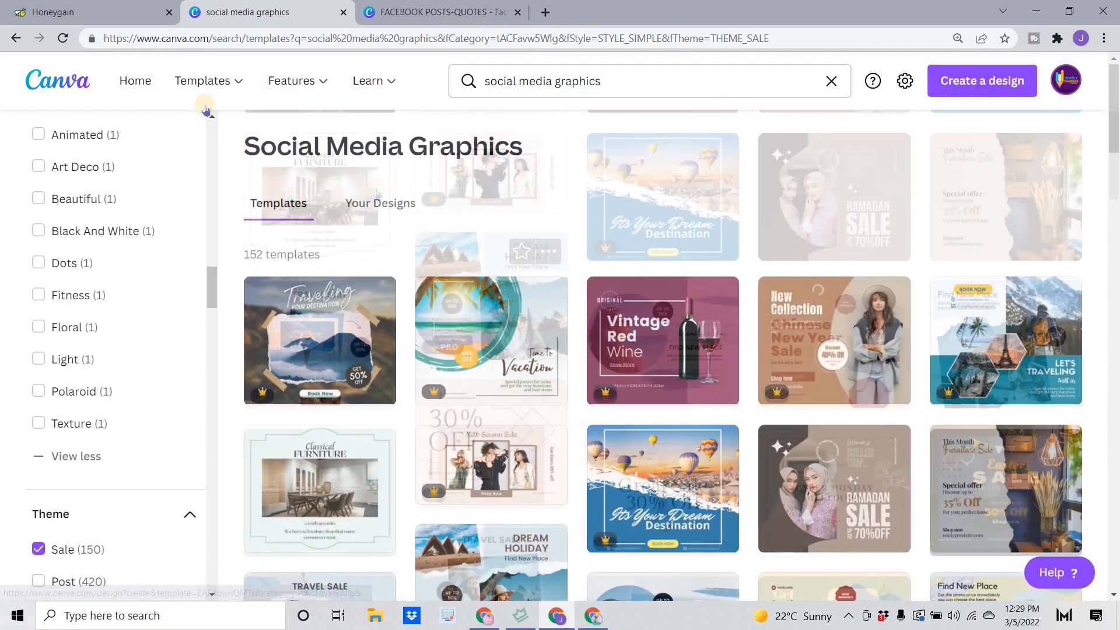
Step: Go to the Facebook Posts template category and create a blank Facebook post
mouse_move(200, 82)
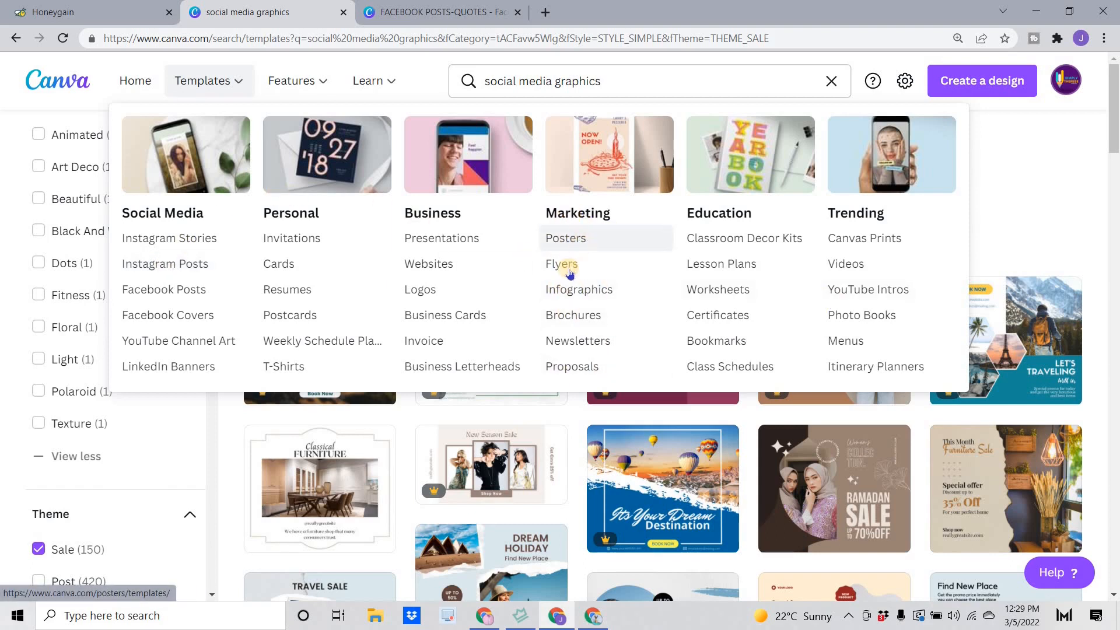
click(164, 296)
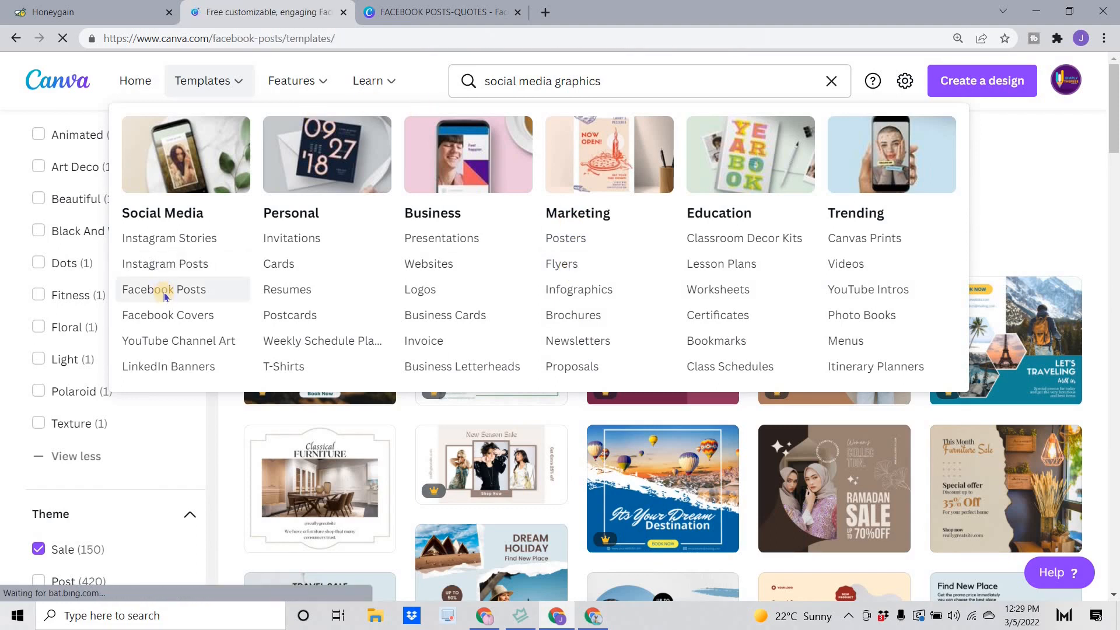
scroll(430, 260, down, 6)
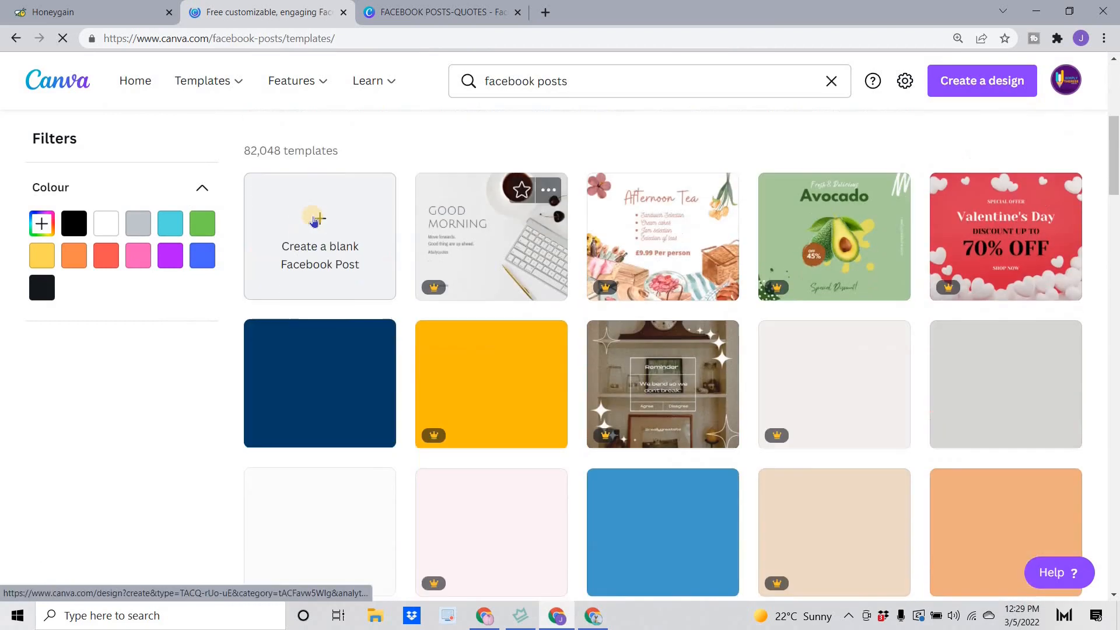
click(322, 226)
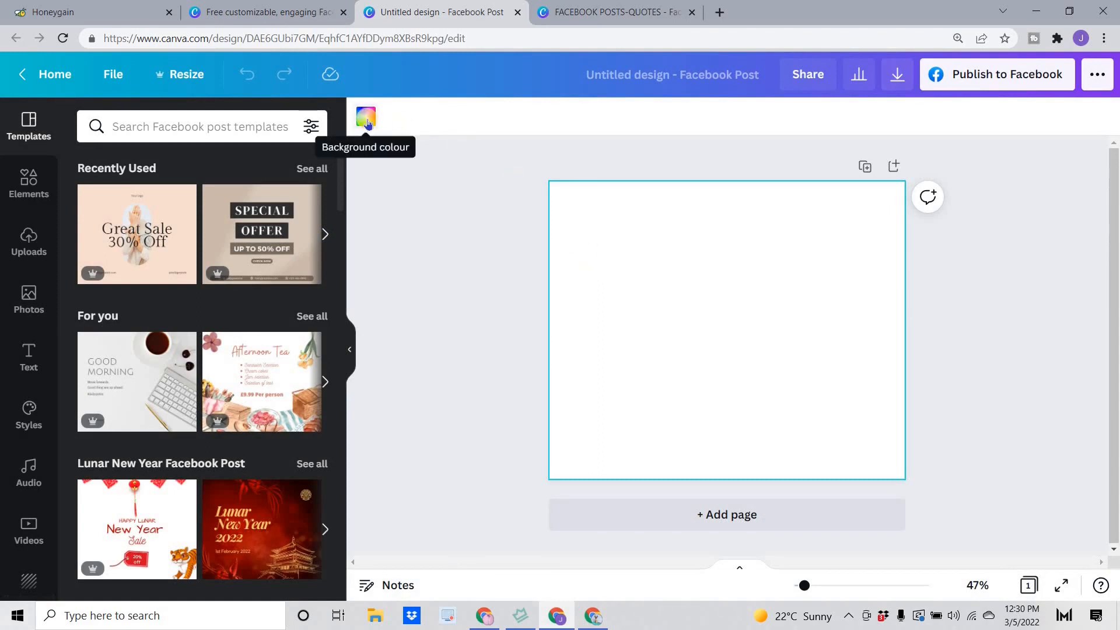
Step: Open the blank page's background colour options and look through the brand kit's colour palettes
click(366, 119)
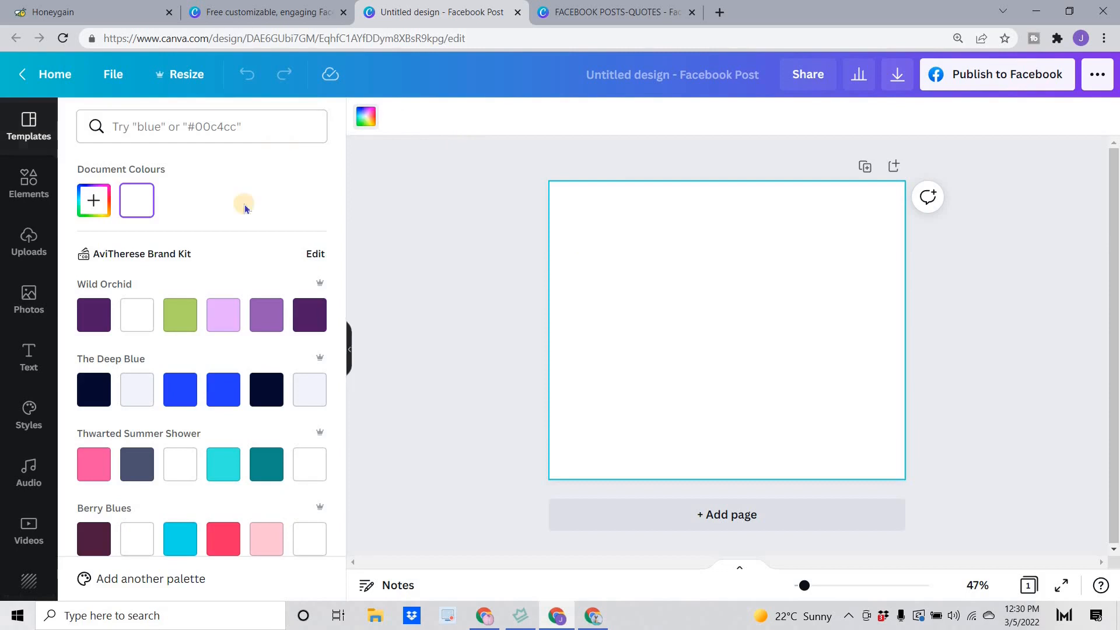
scroll(223, 385, down, 10)
scroll(198, 379, down, 20)
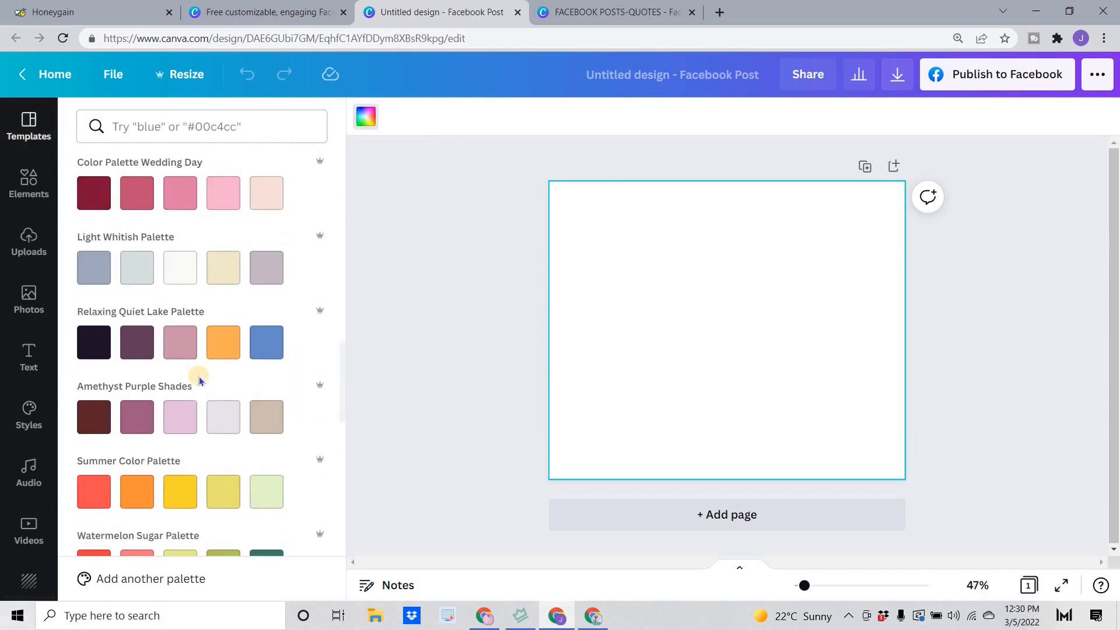
scroll(200, 375, up, 20)
scroll(199, 373, up, 10)
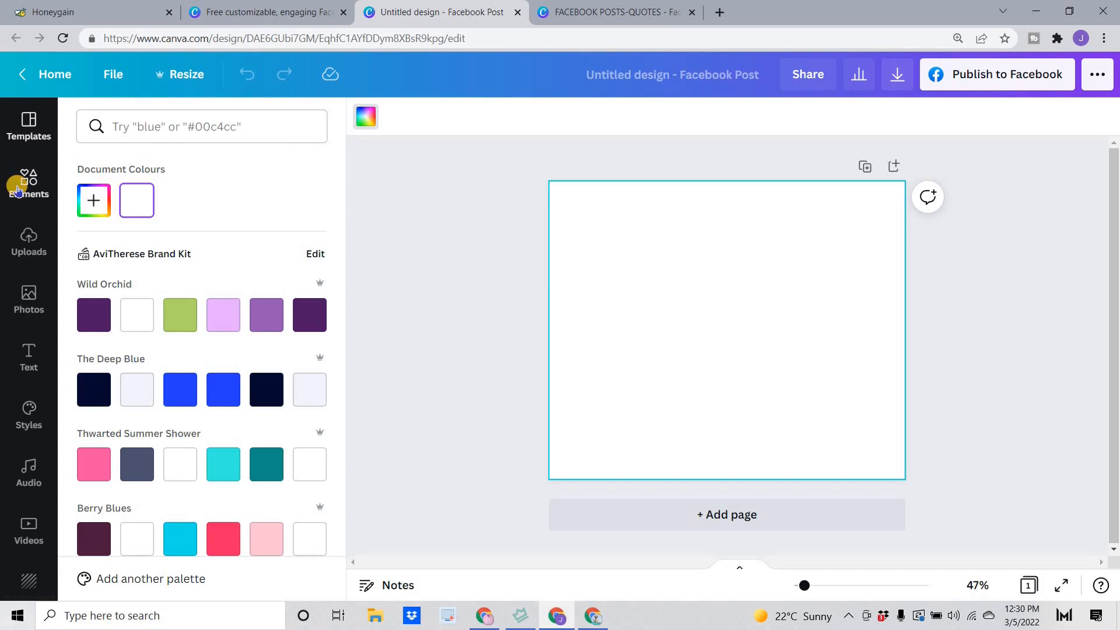
Step: Add the purple texture image from the recently used elements and set it as the page background
click(17, 189)
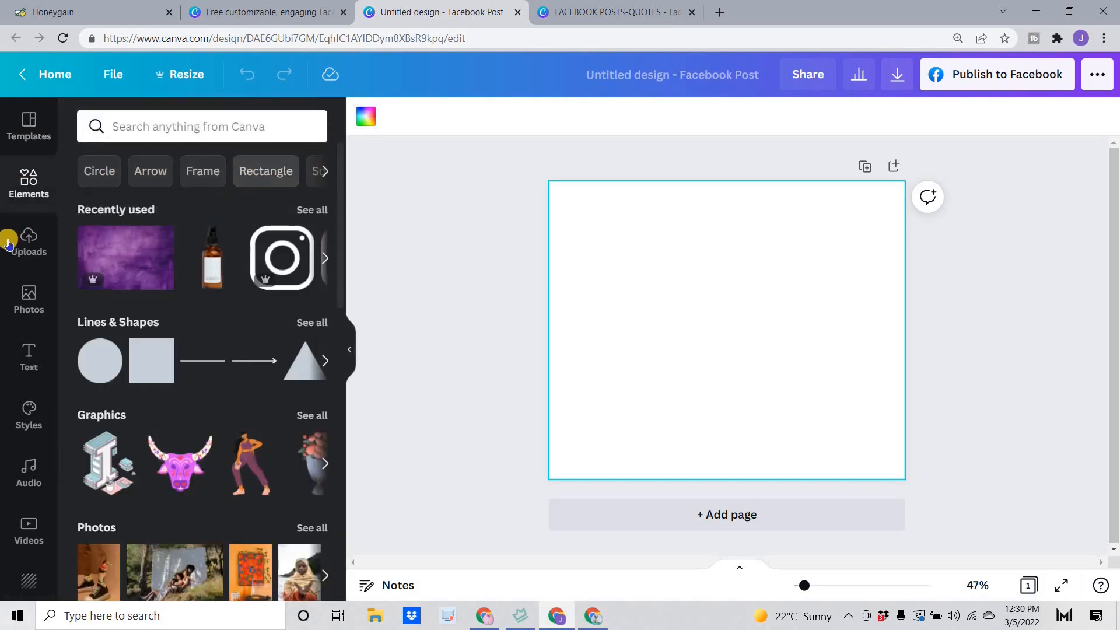
click(125, 257)
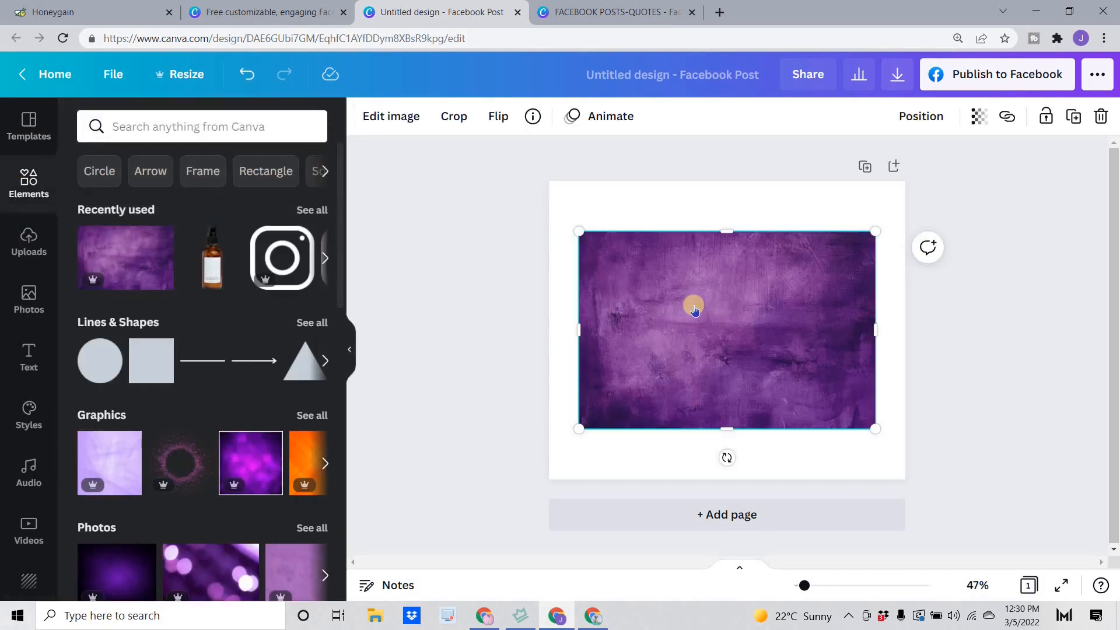
right_click(694, 309)
click(766, 520)
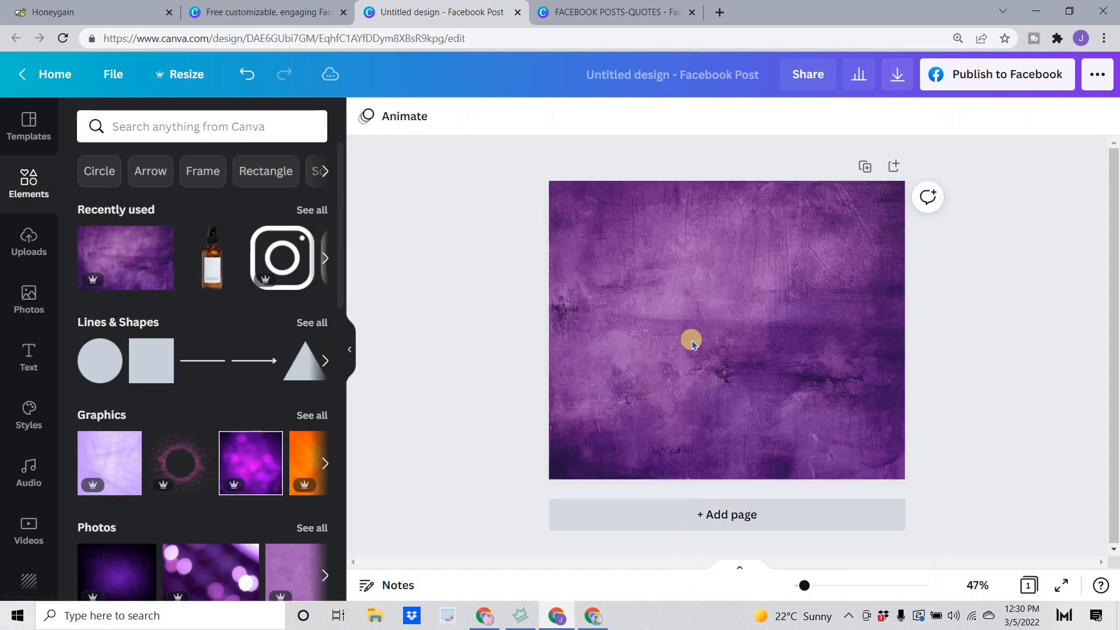
Step: Blur the purple background image through its full set of image adjustments
click(692, 328)
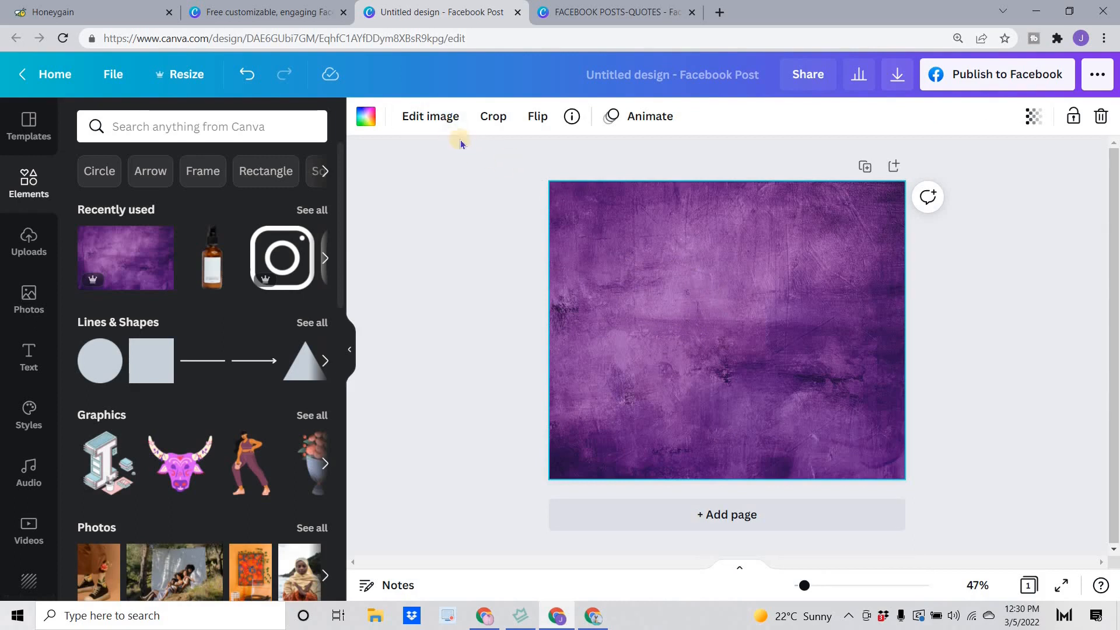
click(443, 119)
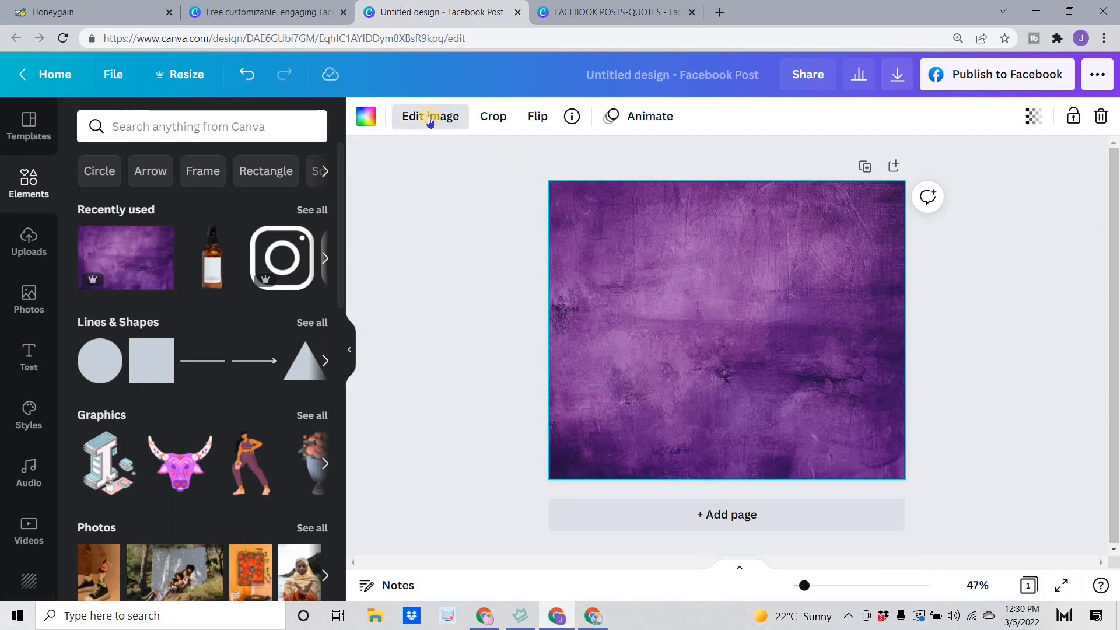
scroll(90, 292, down, 3)
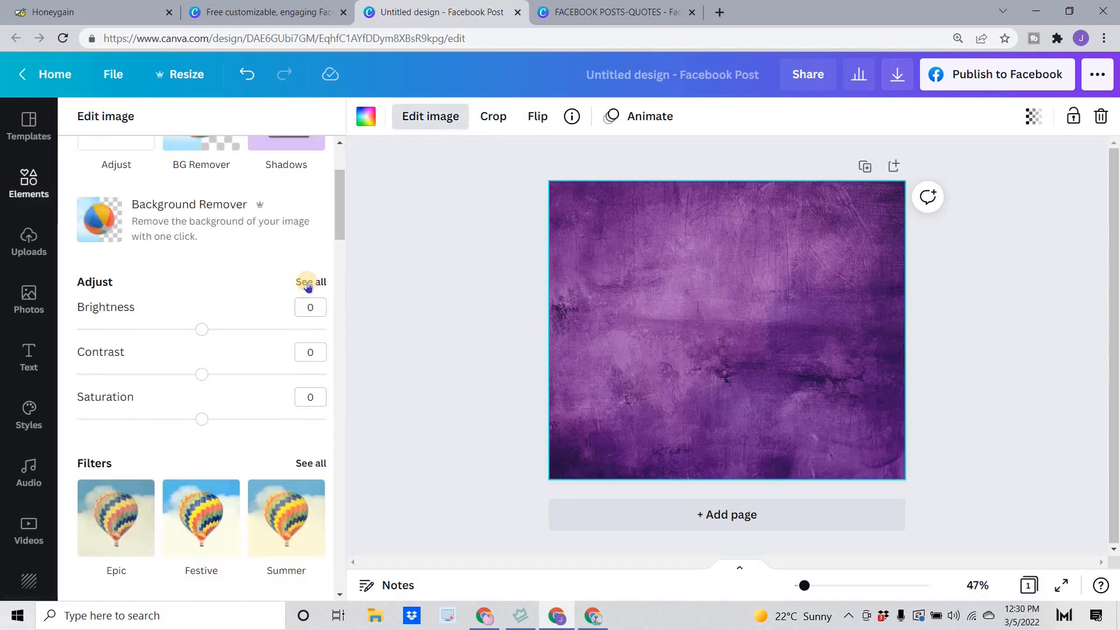
click(307, 284)
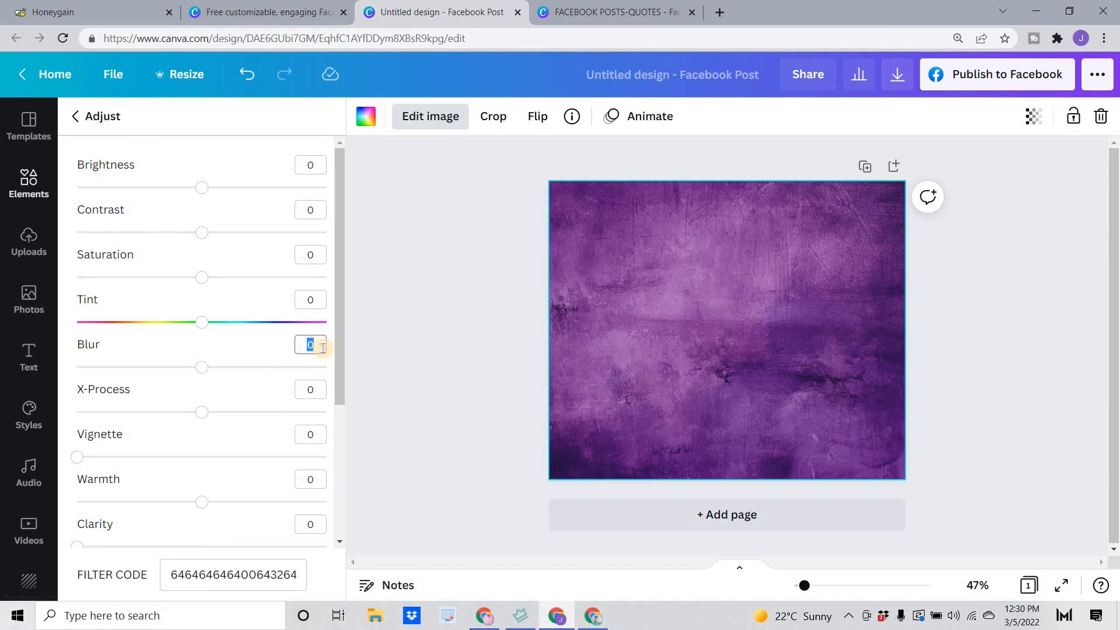
click(436, 342)
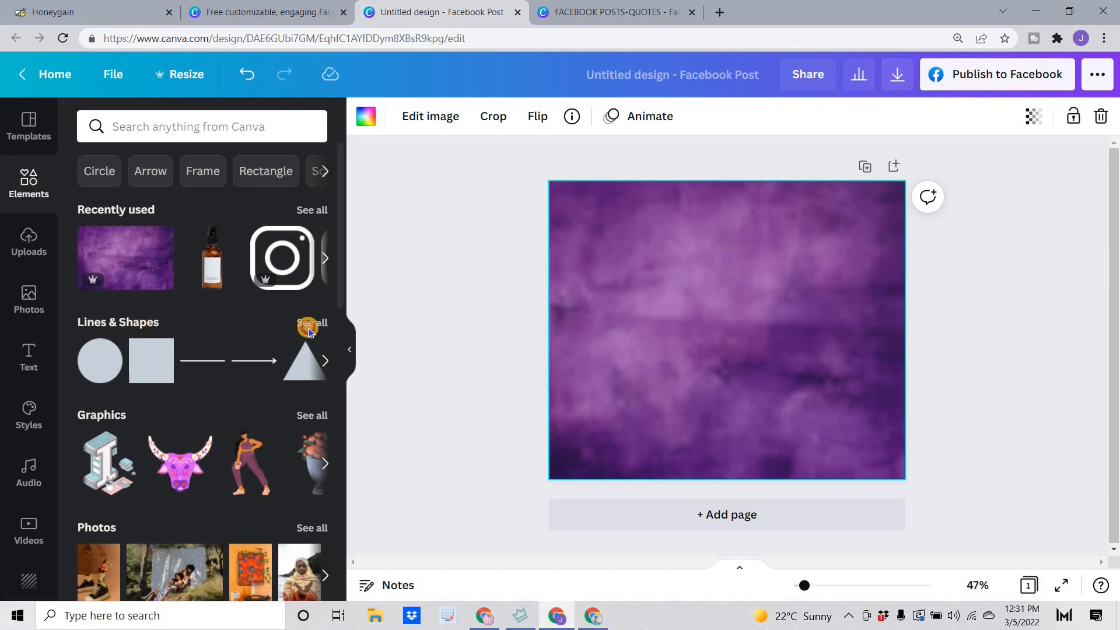
Step: Add the rounded-end shape from Lines & Shapes, rotate it 180° into an arch, shrink it and place it in the page's upper centre
click(310, 324)
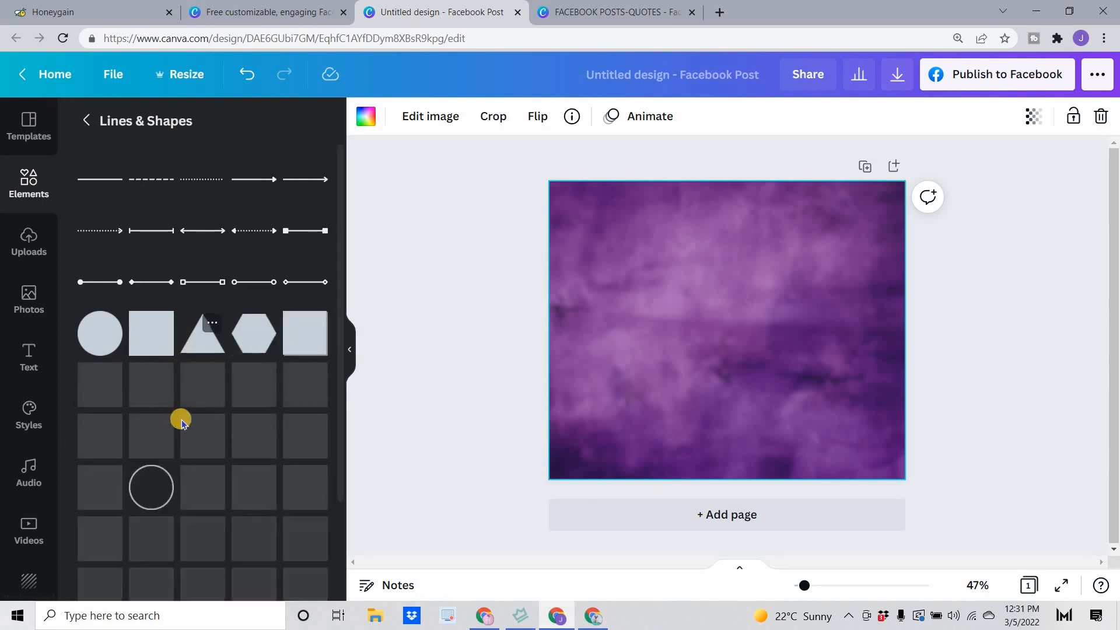
scroll(181, 420, down, 2)
drag(716, 208, 723, 208)
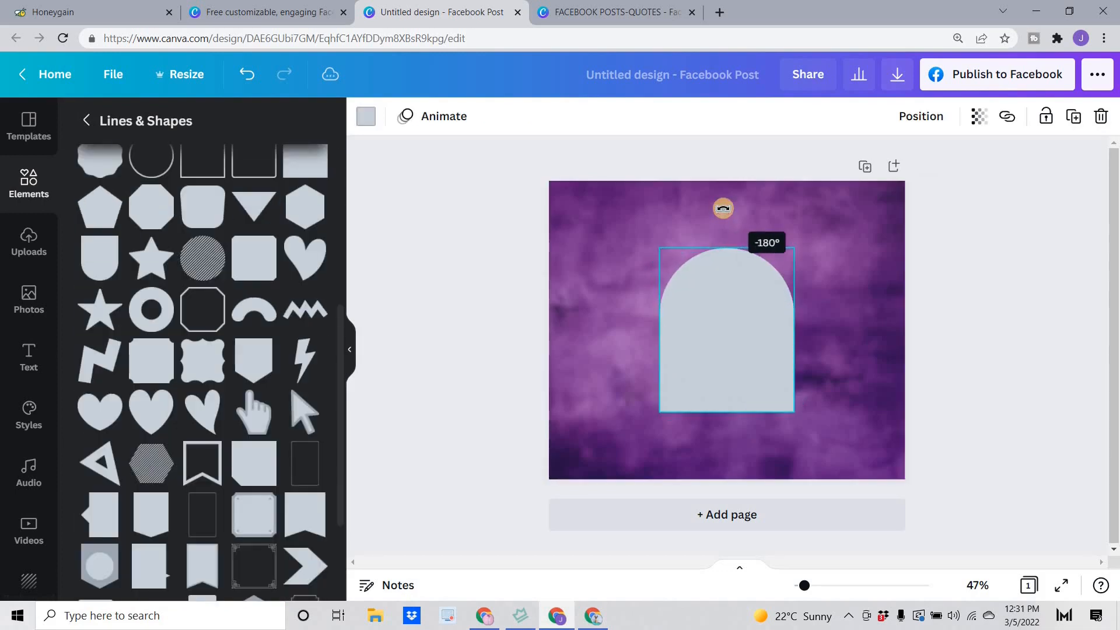
drag(720, 308, 724, 294)
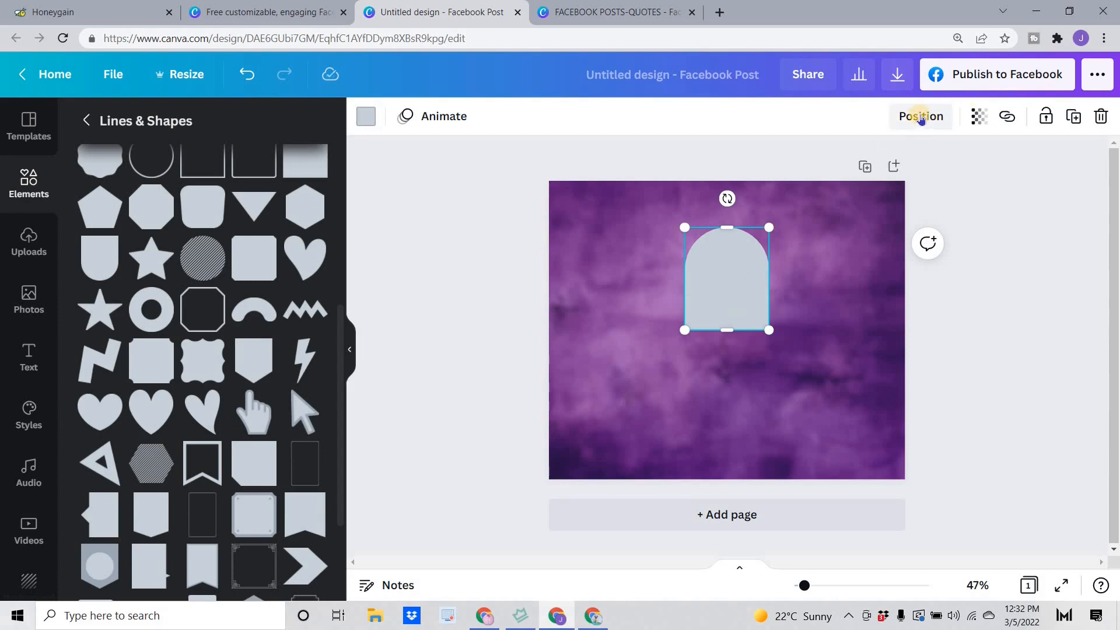
Step: Check the arch's page alignment options and fill the arch with golden yellow
click(921, 116)
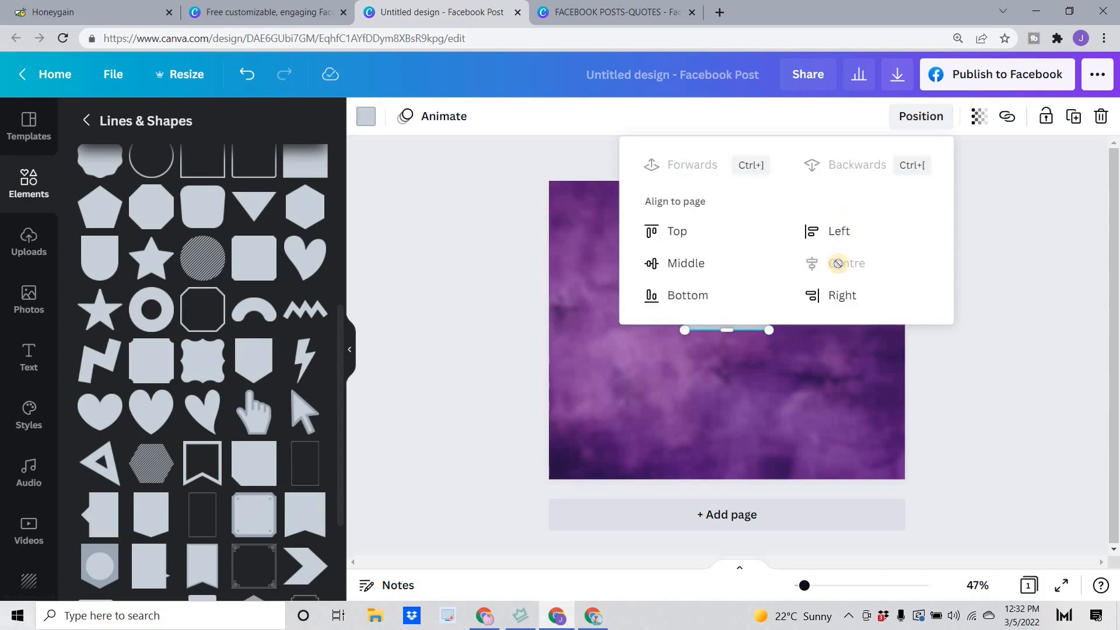
click(362, 119)
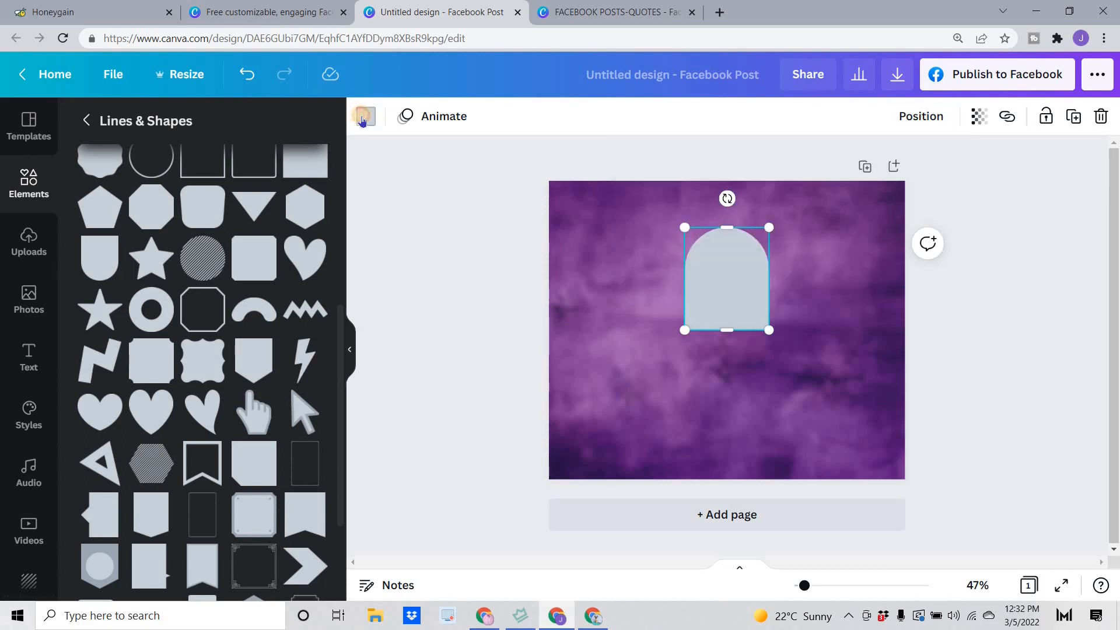
click(449, 384)
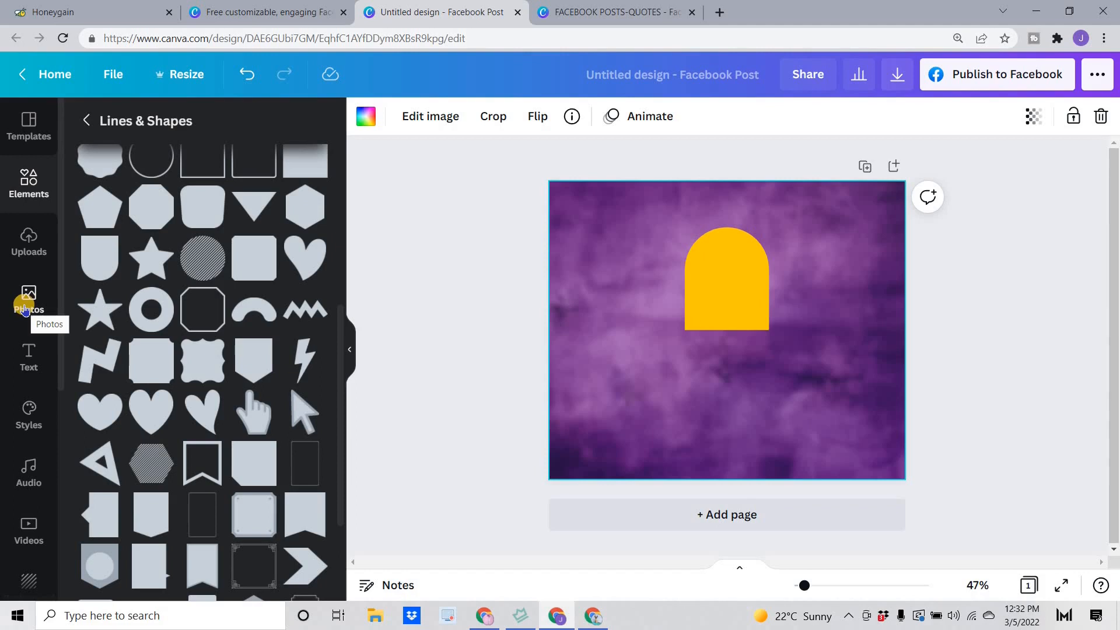
Step: Search the photo library for "skincare", narrow the search to "Skincare products" and browse the photos
click(25, 308)
click(123, 127)
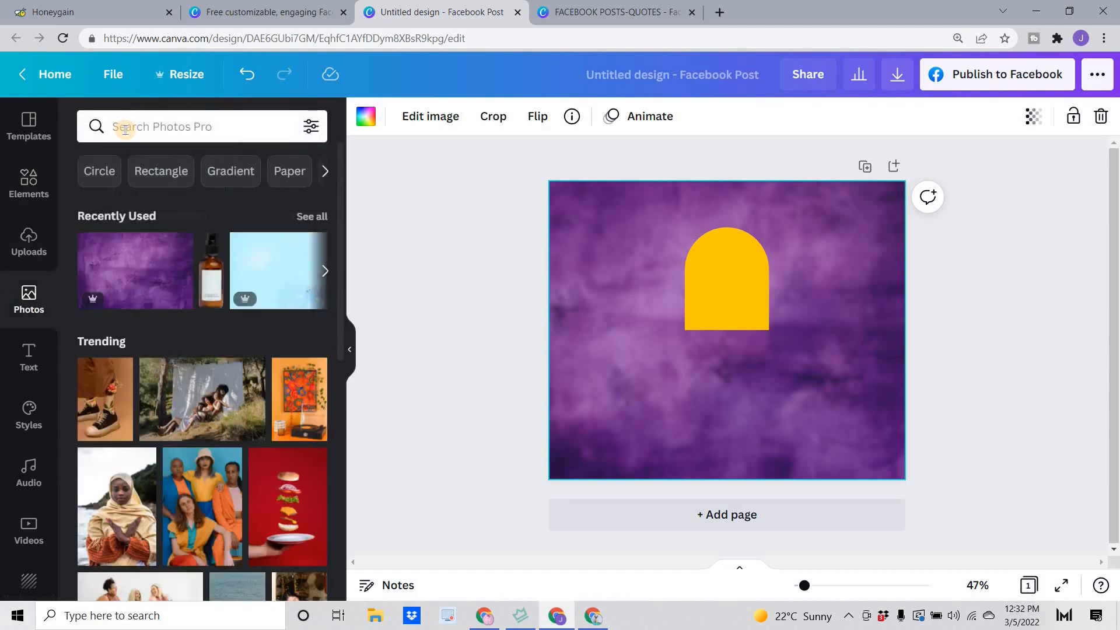
text(skincare)
key(Return)
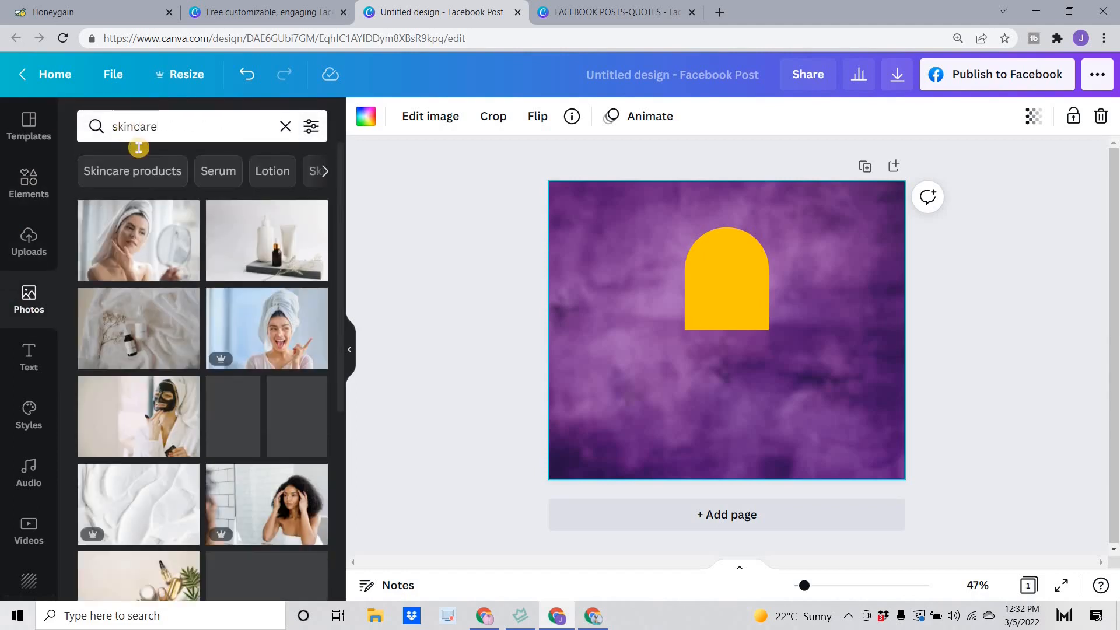
click(145, 175)
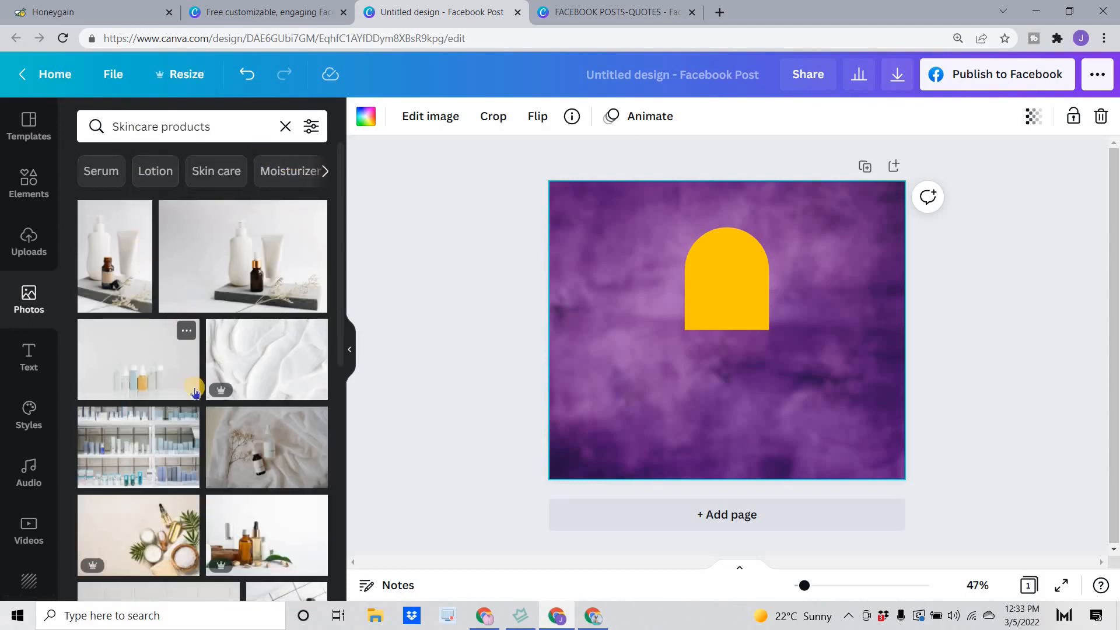
scroll(195, 393, down, 5)
scroll(194, 373, up, 10)
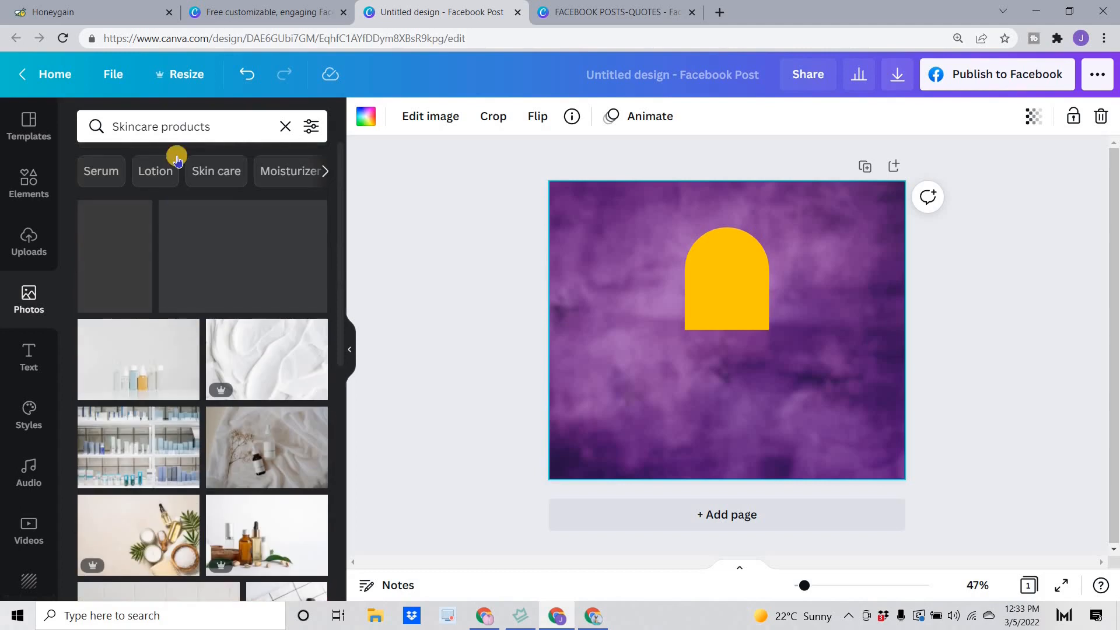
Step: Filter the skincare product photos to cut-outs only
click(310, 126)
scroll(126, 444, down, 1)
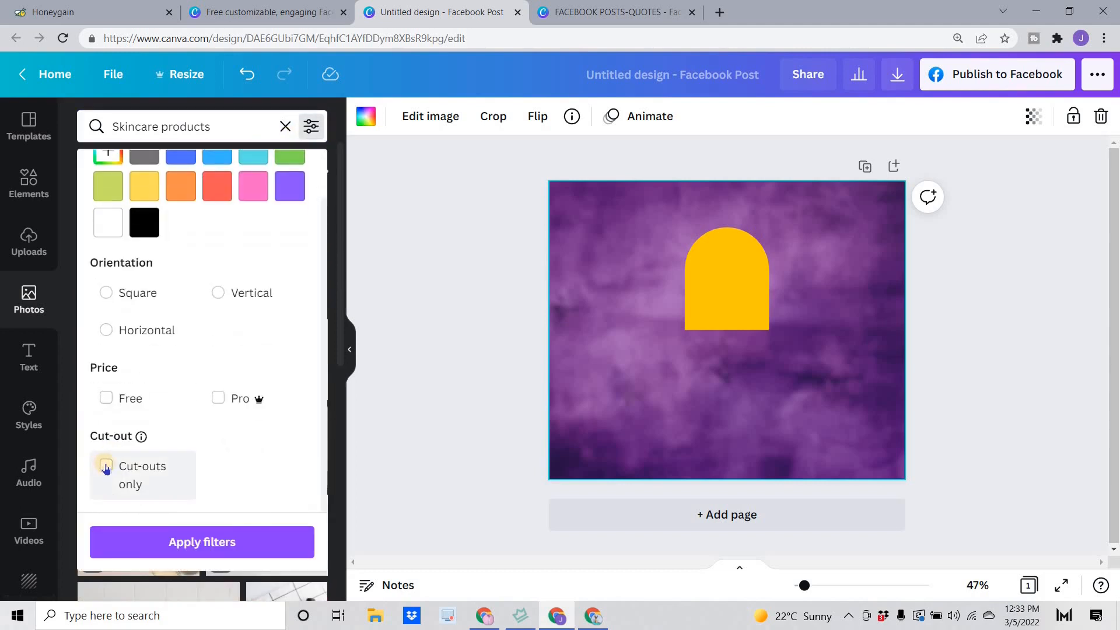
click(106, 467)
click(187, 547)
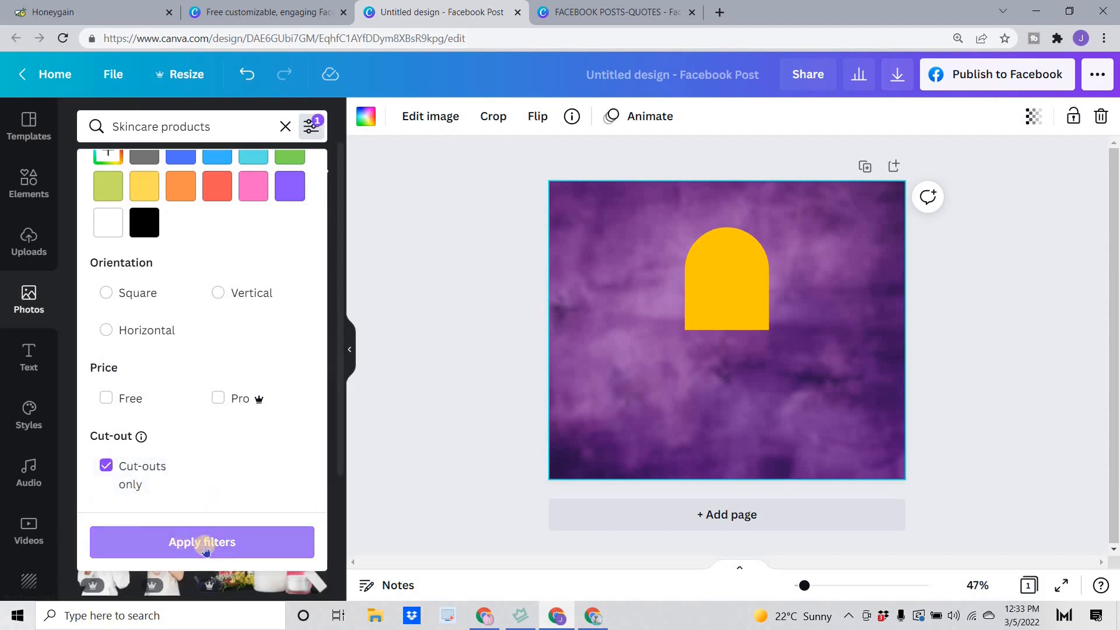
click(206, 549)
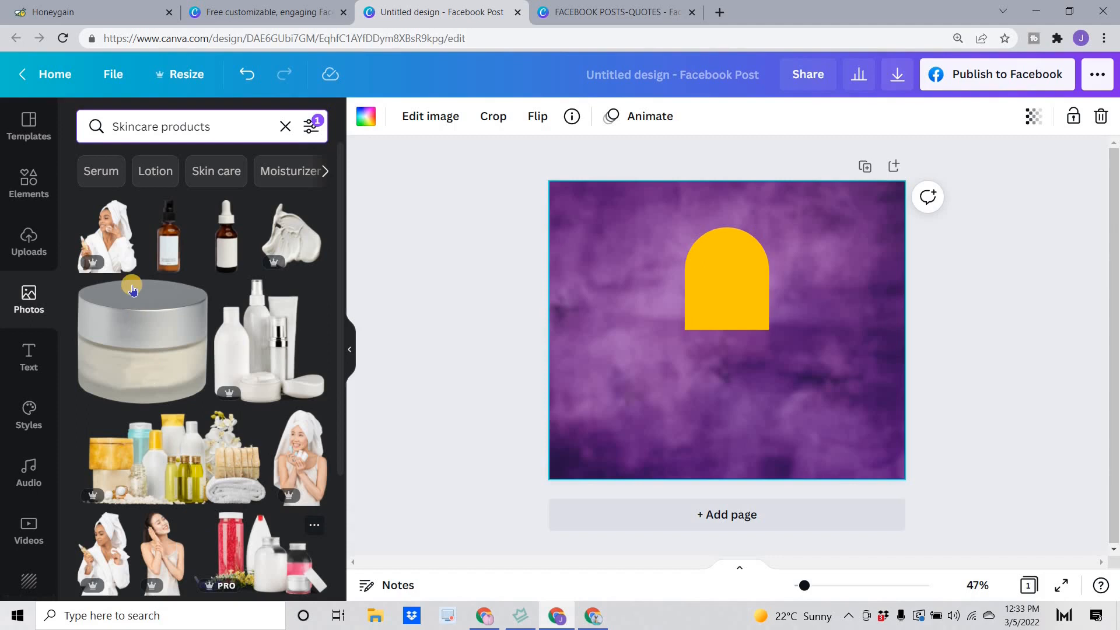
Step: Try the brown bottle cut-out and remove it, and fit the white skincare product set inside the yellow arch at reduced size
click(169, 256)
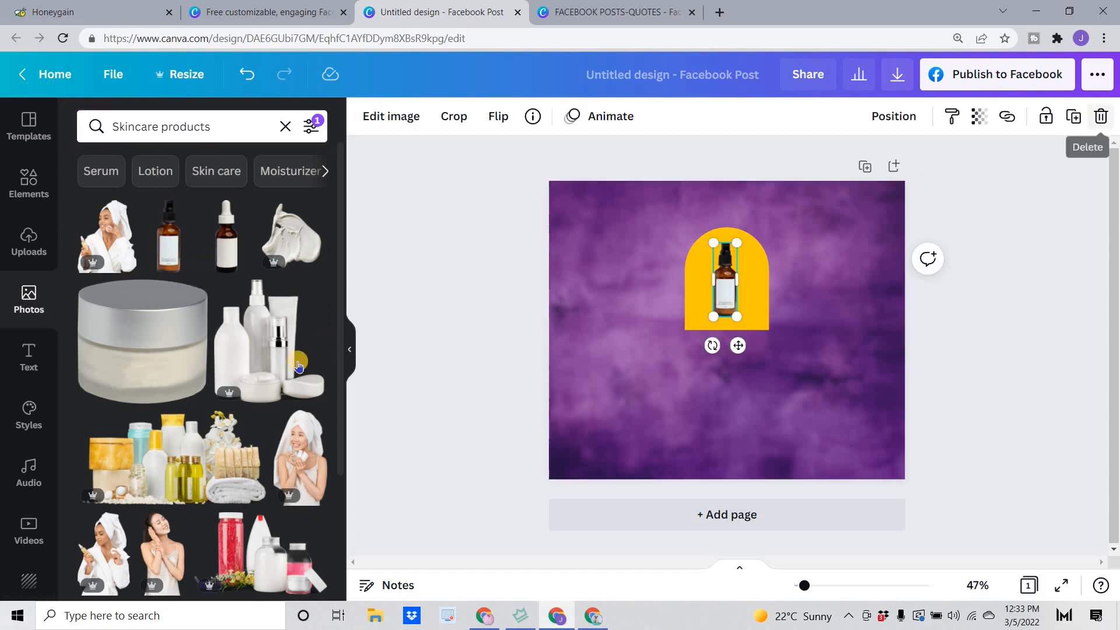
click(1100, 116)
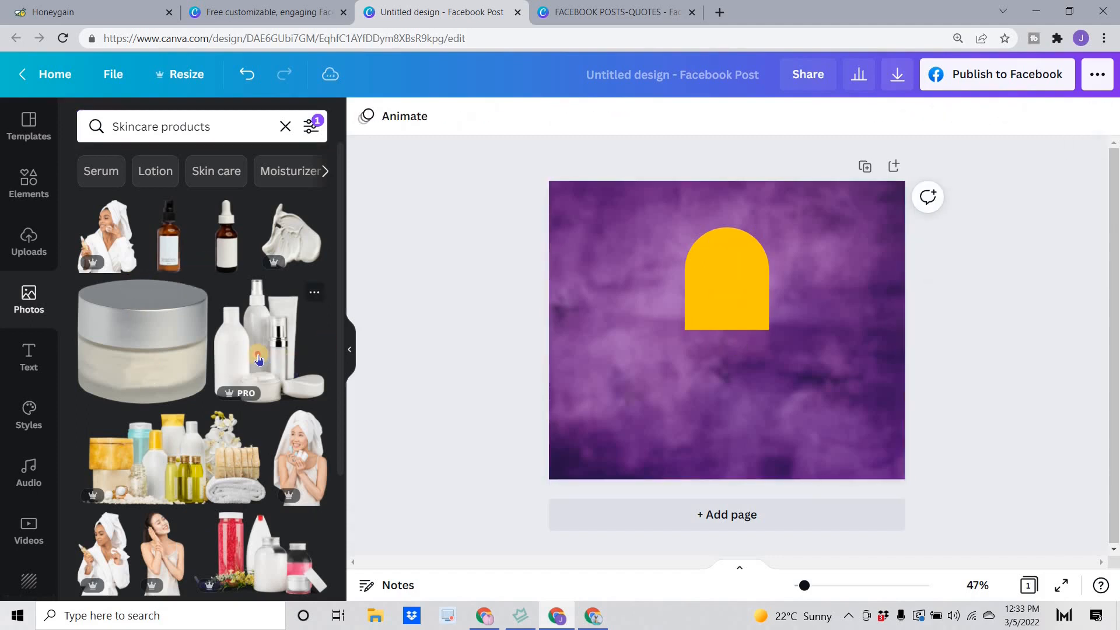
click(258, 360)
drag(618, 453, 717, 341)
drag(835, 211, 782, 253)
drag(754, 291, 734, 291)
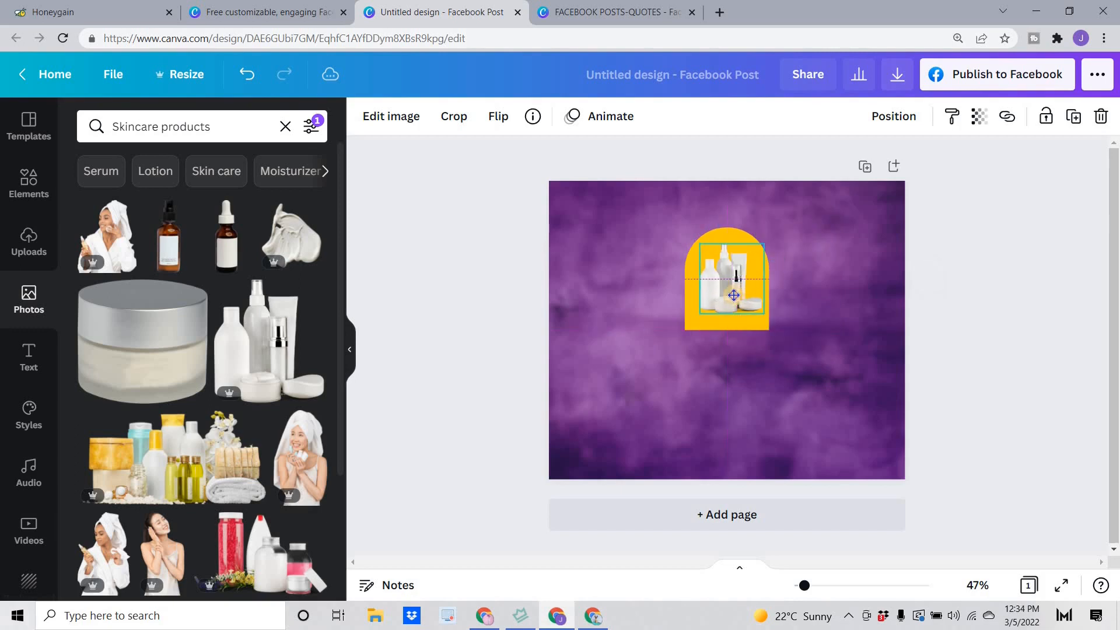
click(696, 411)
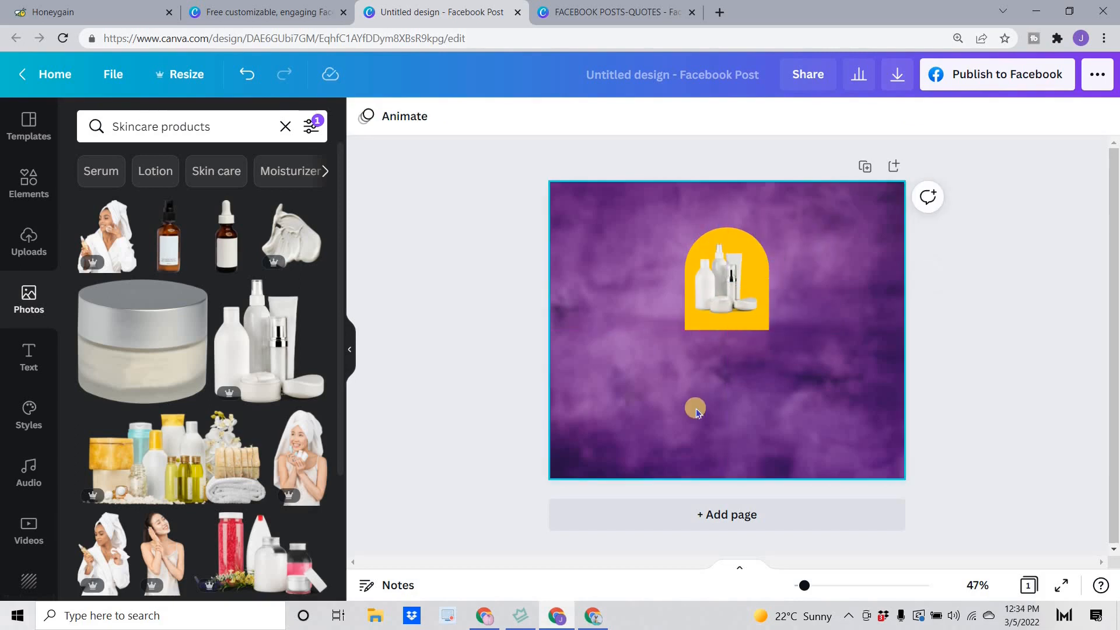
Step: Add a "SUPER DEAL" text line at font size 50 and place it across the arch's lower edge
key(t)
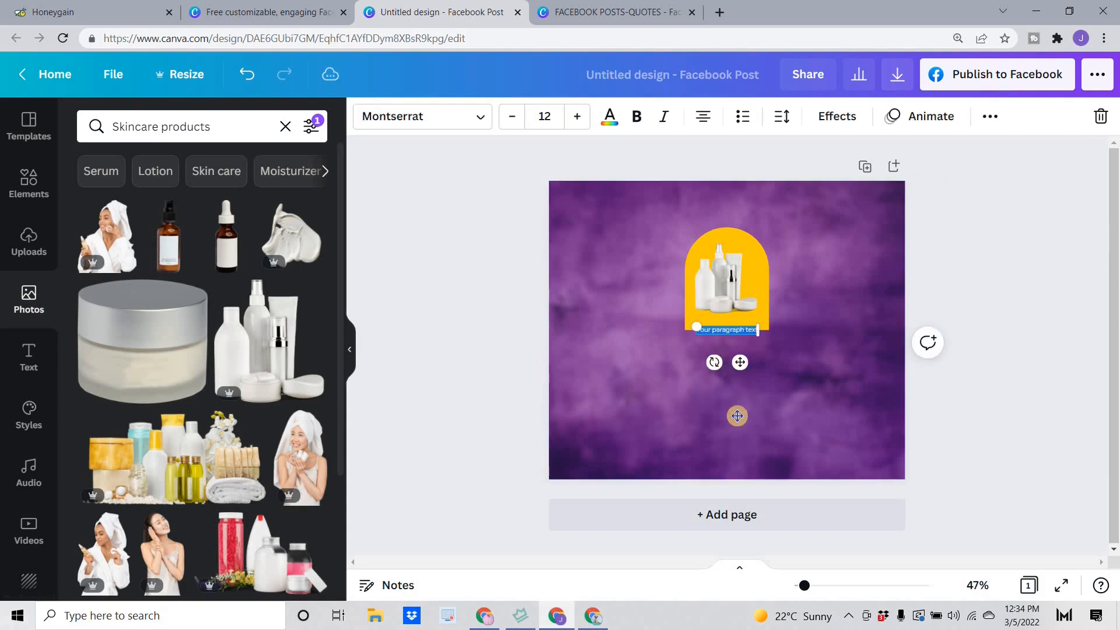
drag(739, 363, 739, 415)
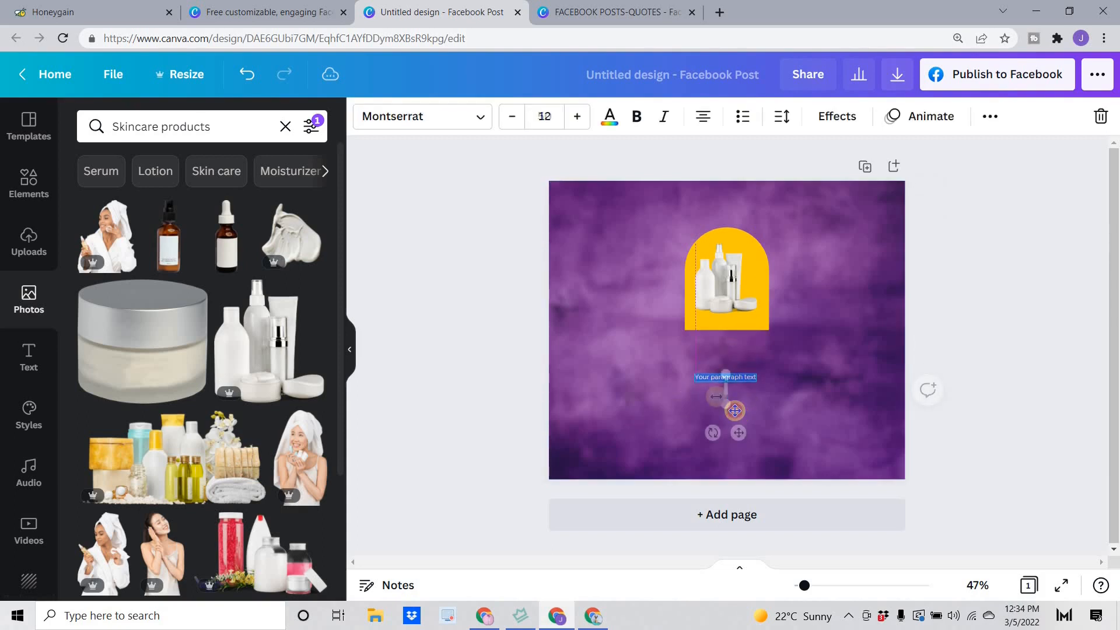
text(SUPER DE)
text(AL)
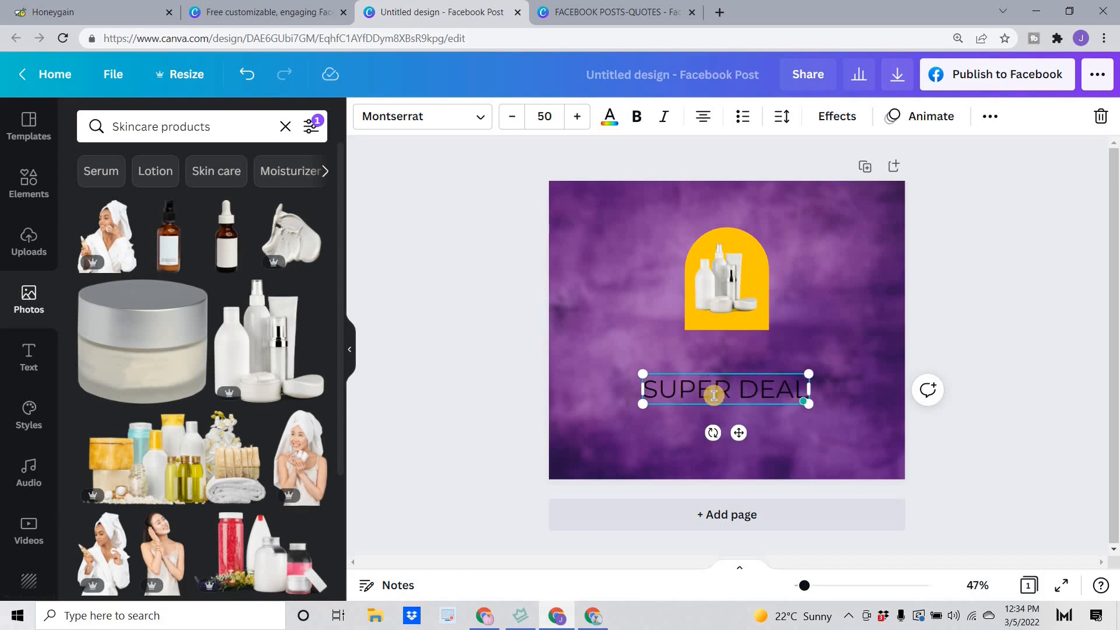
drag(739, 434, 740, 372)
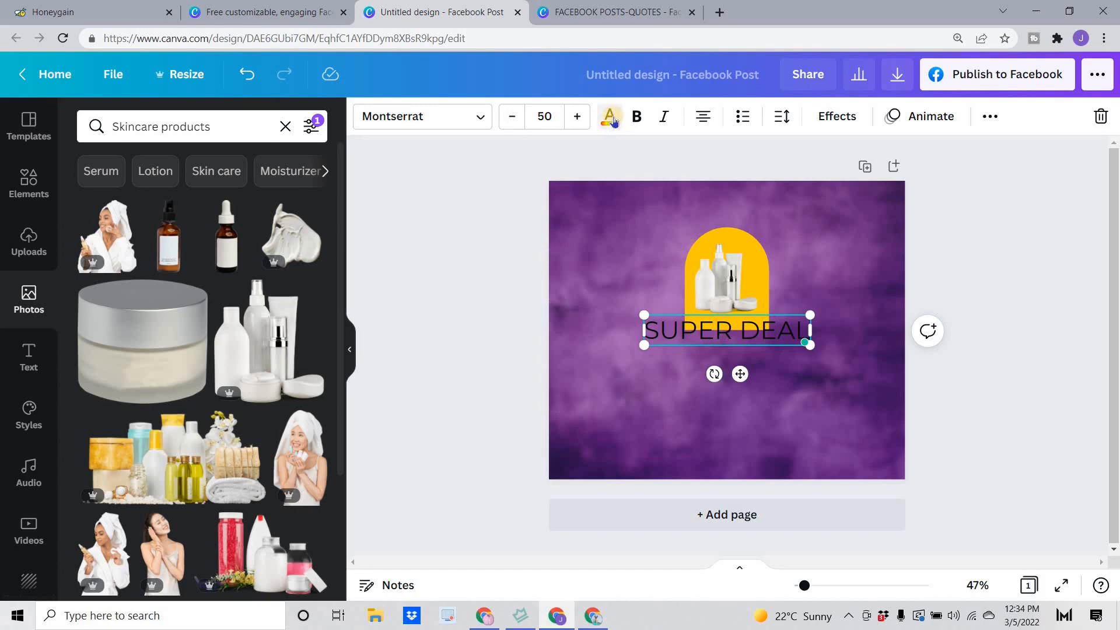
Step: Colour the "SUPER DEAL" text white from the Thwarted Summer Shower palette
click(611, 118)
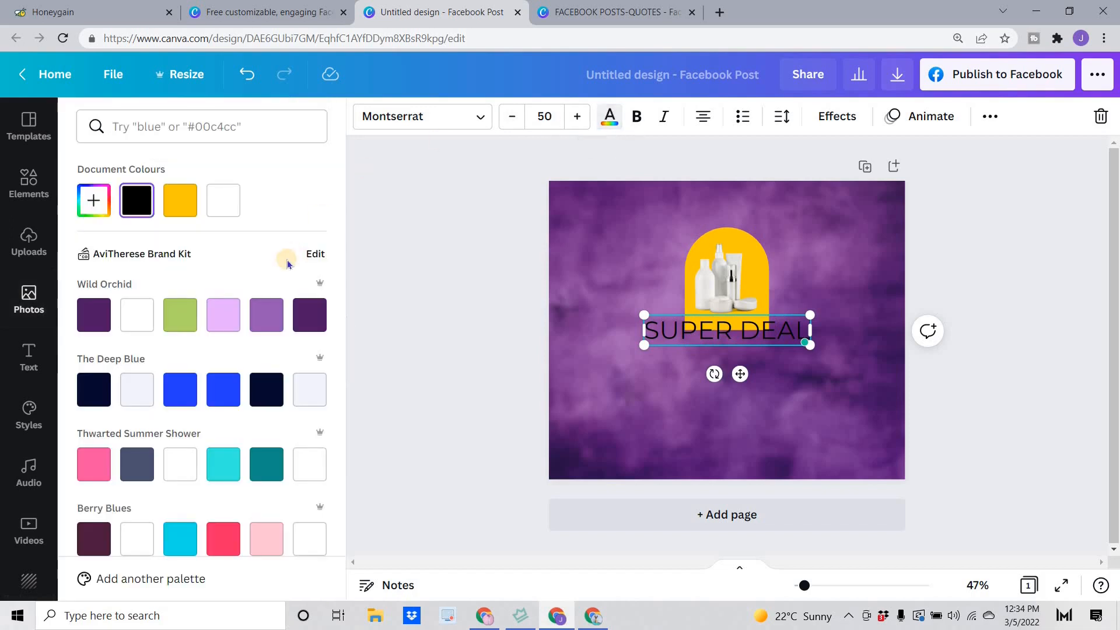
click(313, 401)
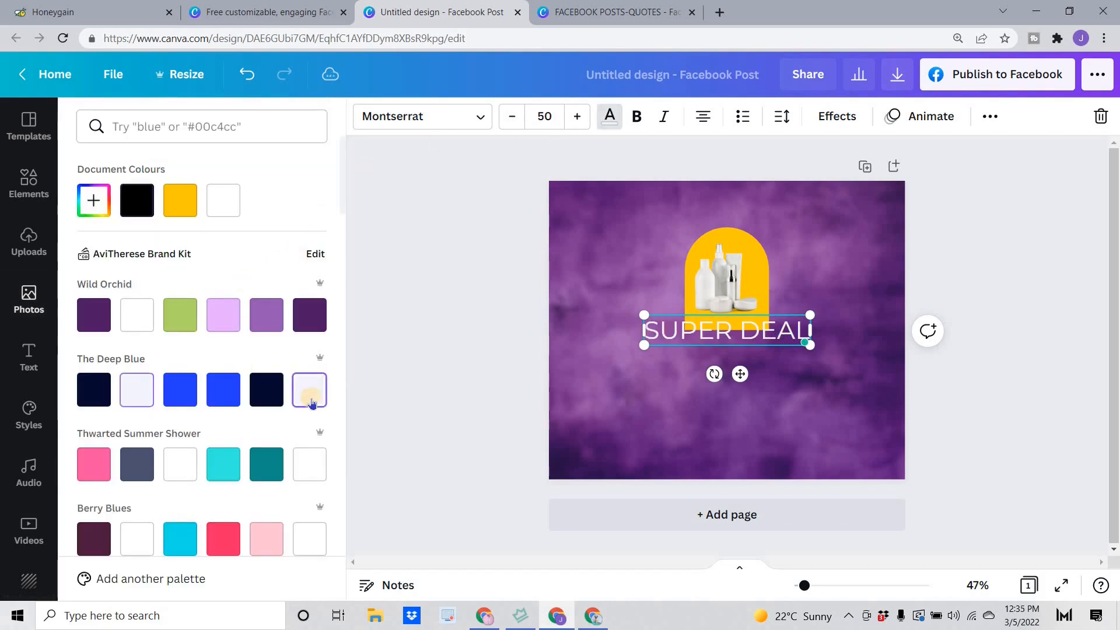
click(312, 474)
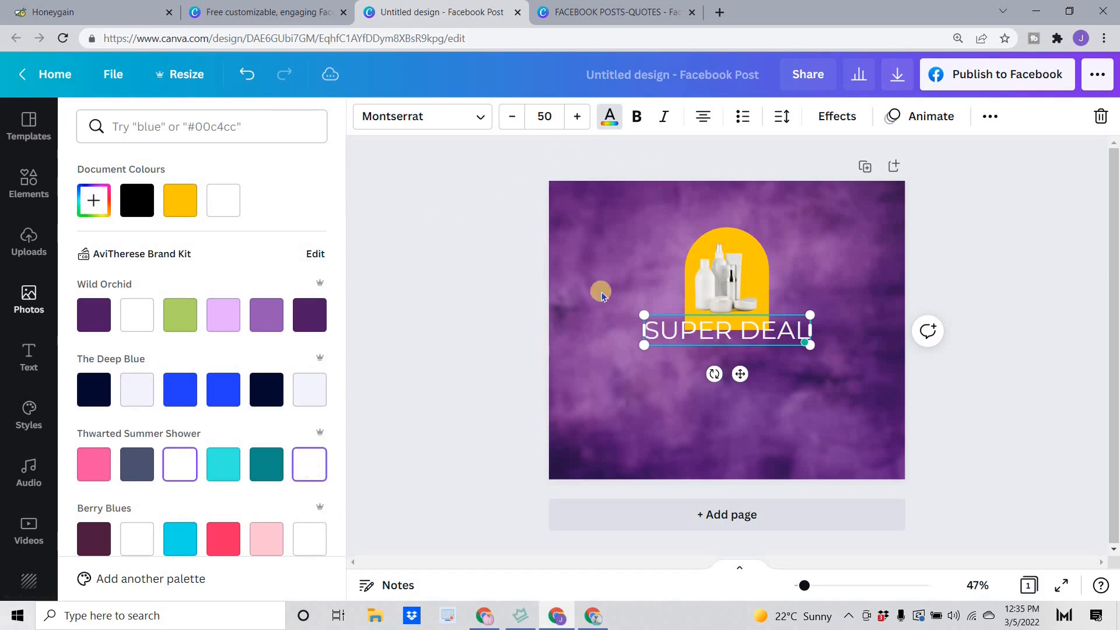
Step: Make the "SUPER DEAL" text bold and set its font to Open Sans Extra Bold
click(637, 118)
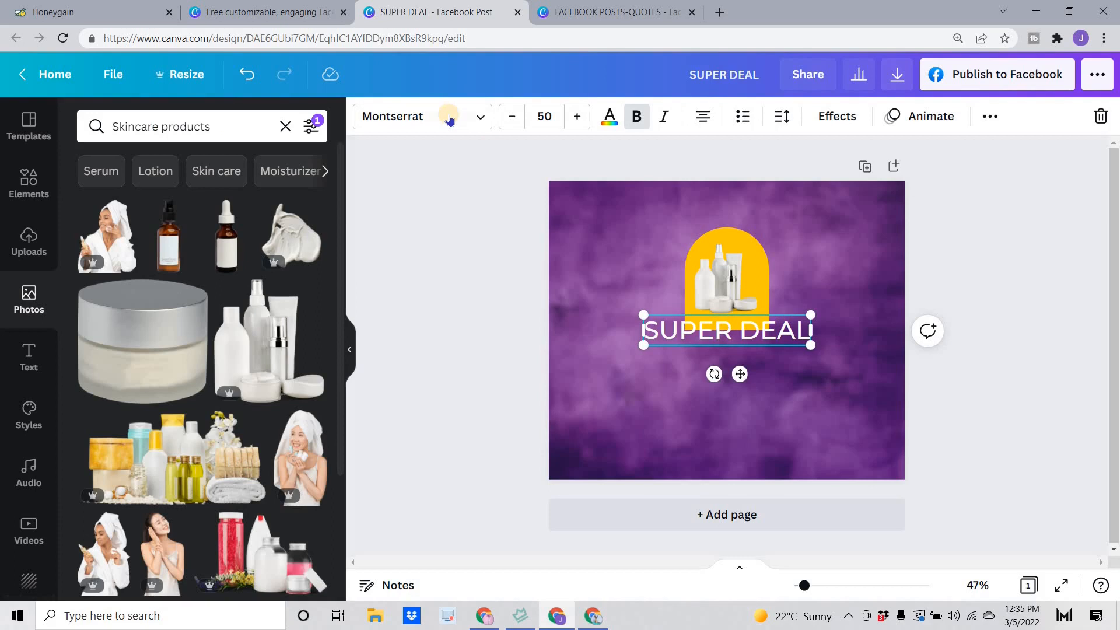
click(449, 119)
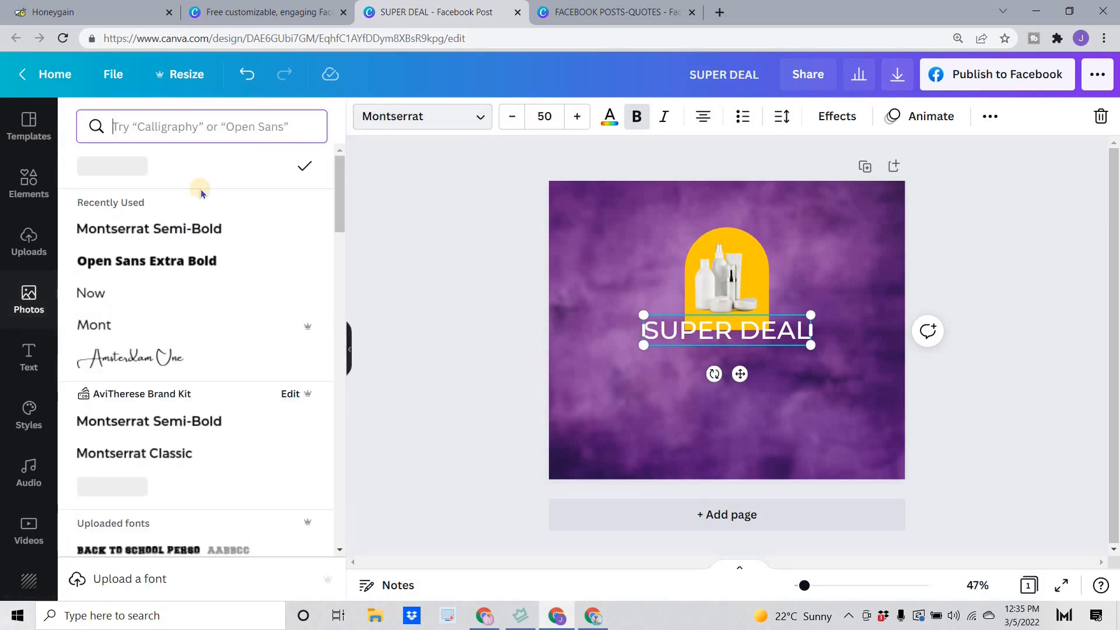
click(141, 264)
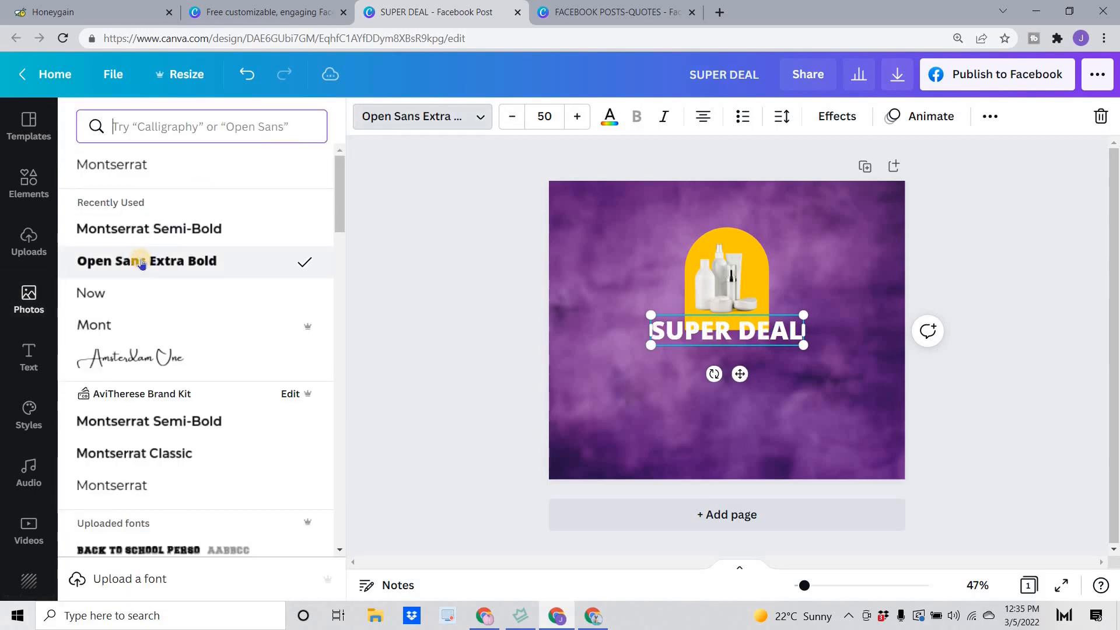
click(378, 398)
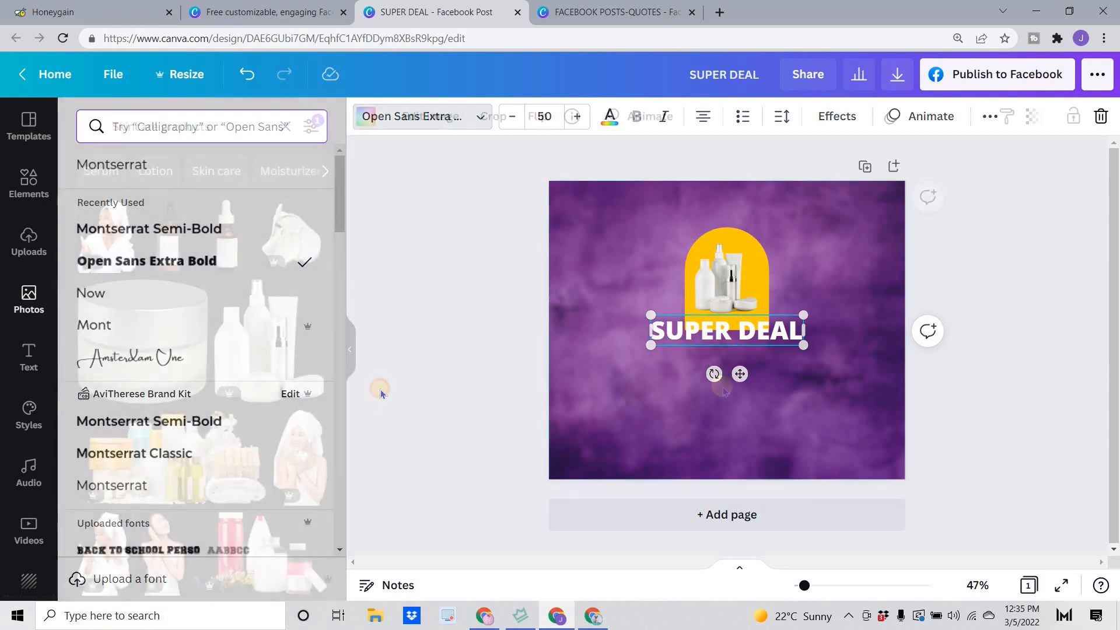
Step: Add a "75% OFF" text line and position it below the "SUPER DEAL" headline
key(t)
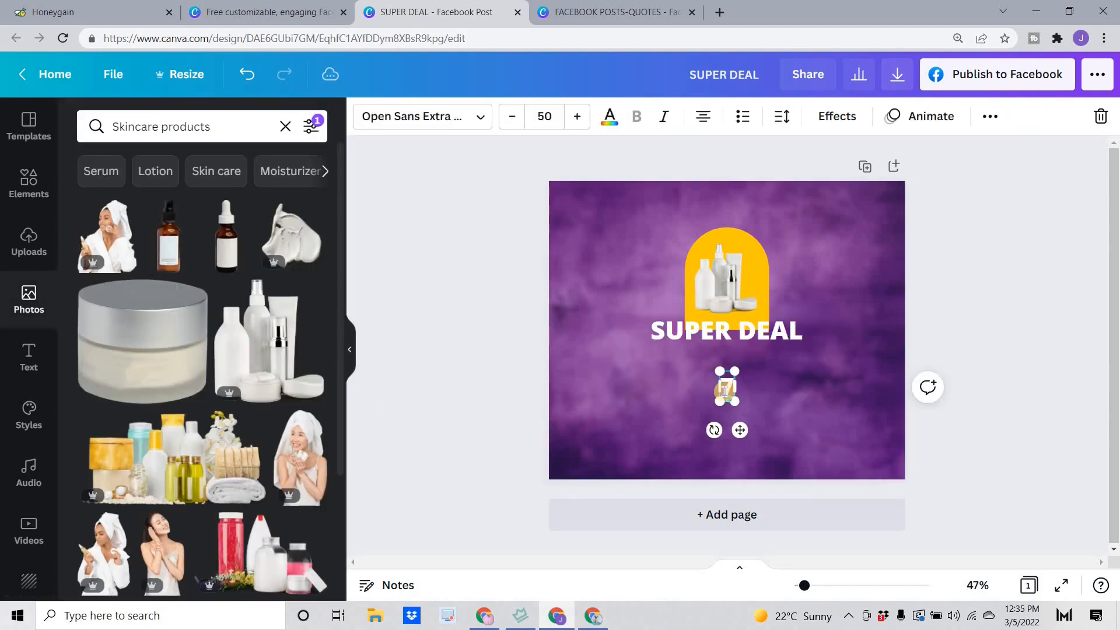
text(5% OFF)
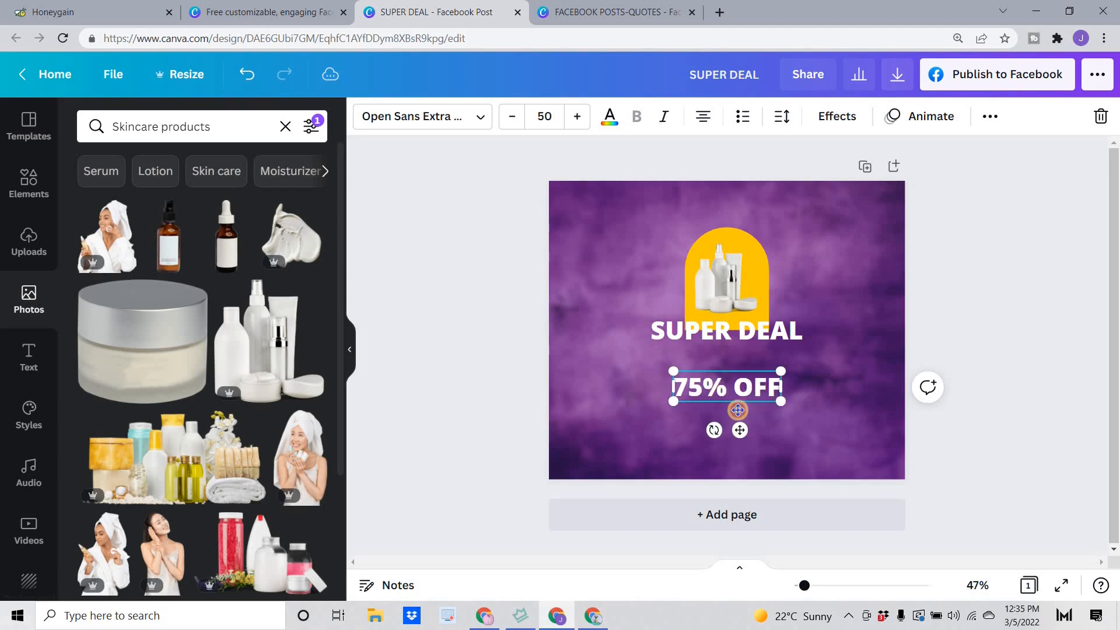
drag(738, 410, 737, 384)
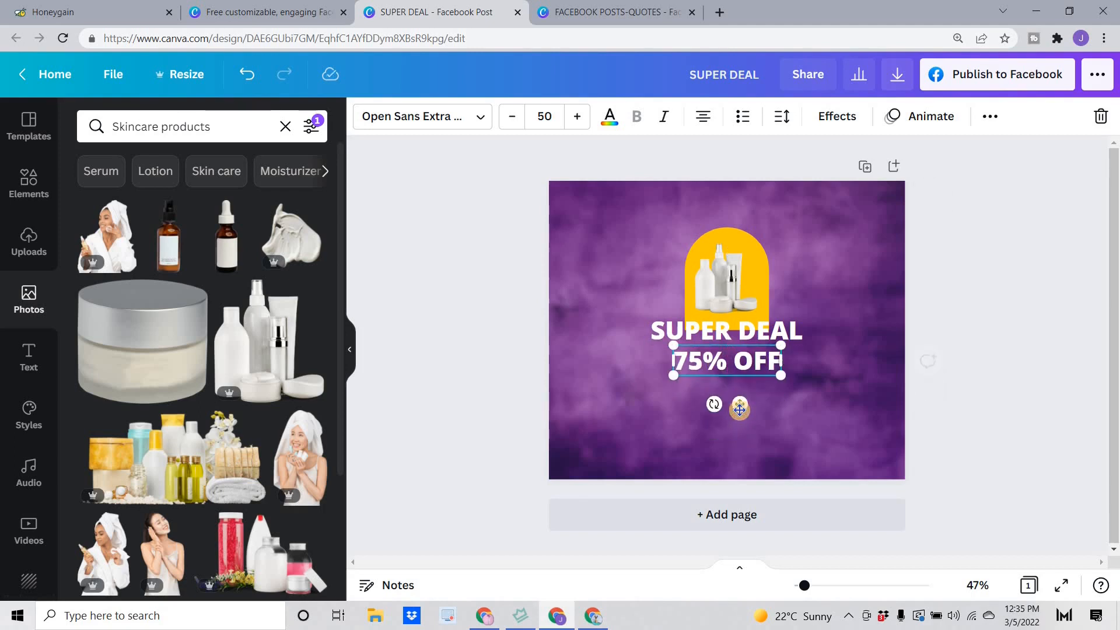
Step: Enlarge the "SUPER DEAL" headline to font size 71.1 and align it to the page's horizontal centre
click(652, 320)
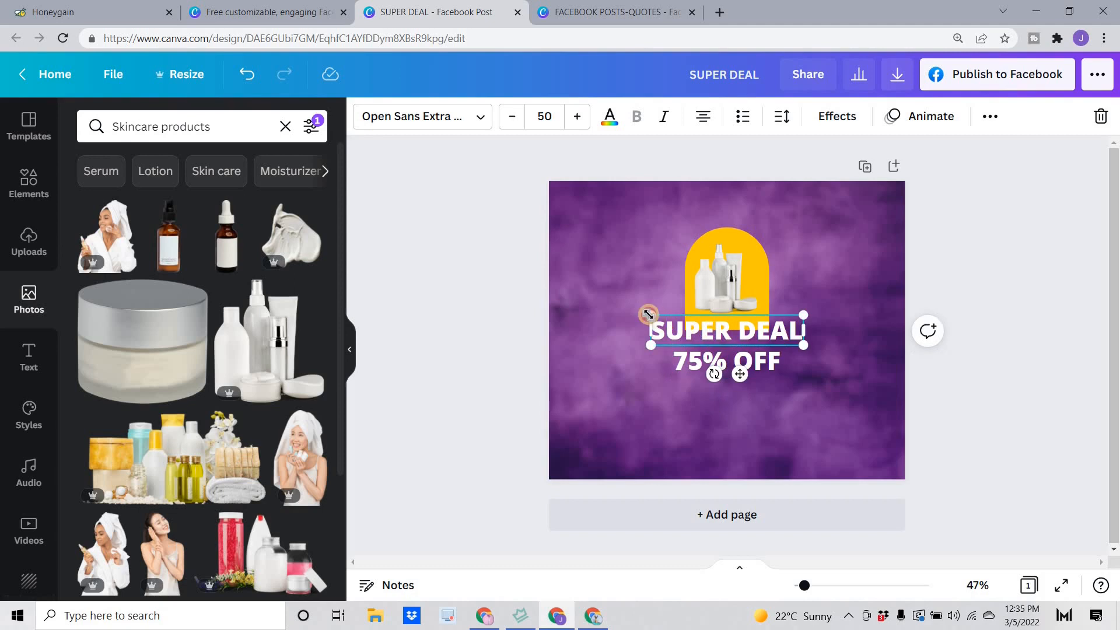
drag(623, 307, 625, 309)
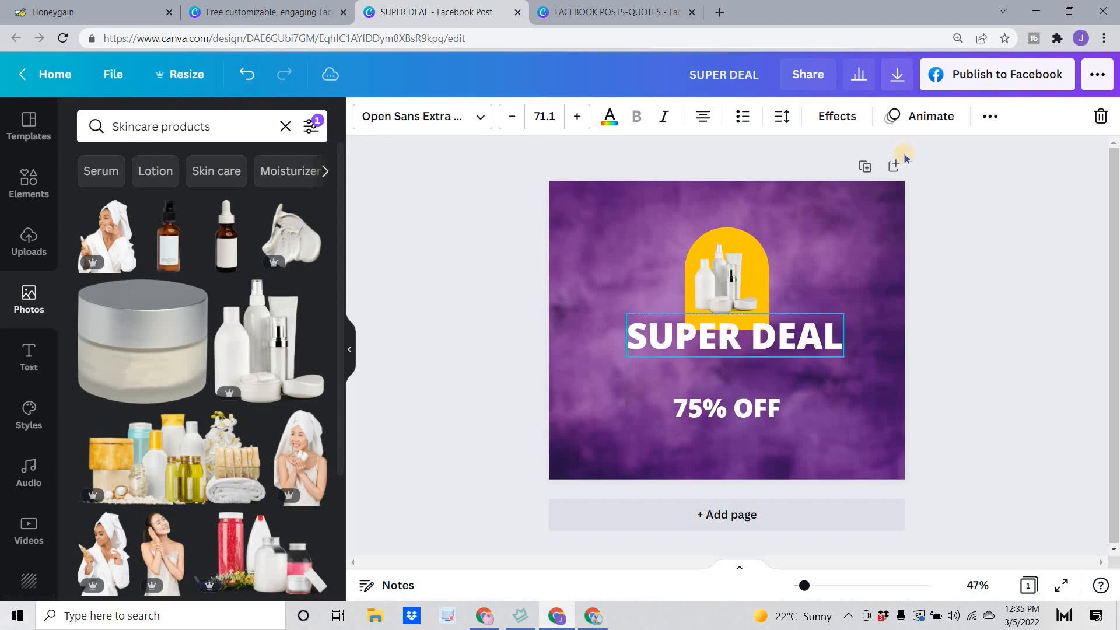
click(990, 116)
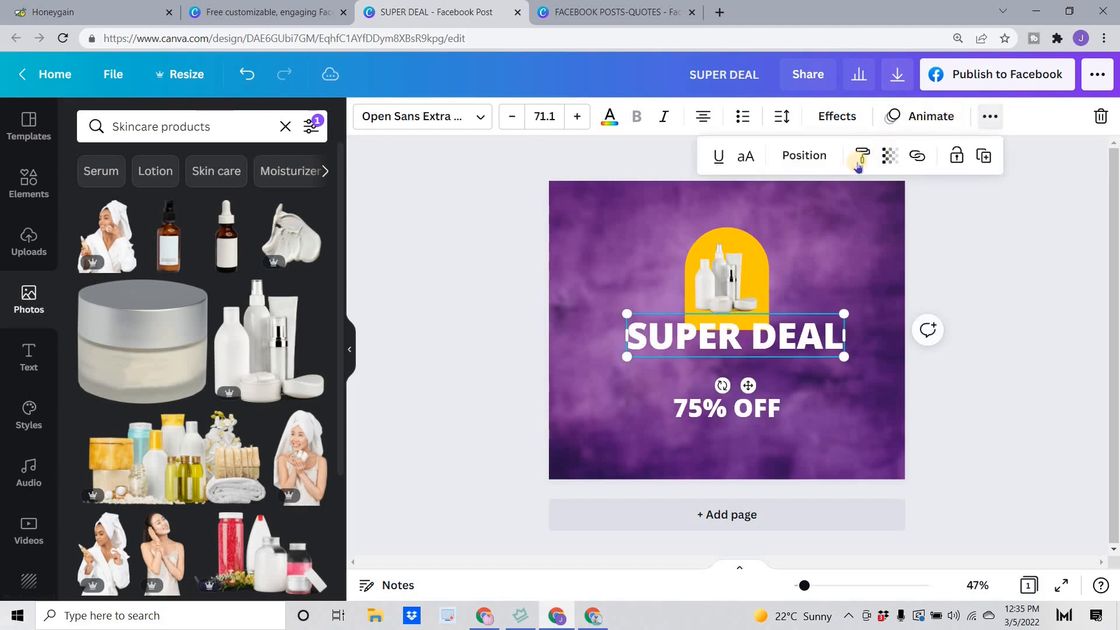
click(804, 156)
click(728, 301)
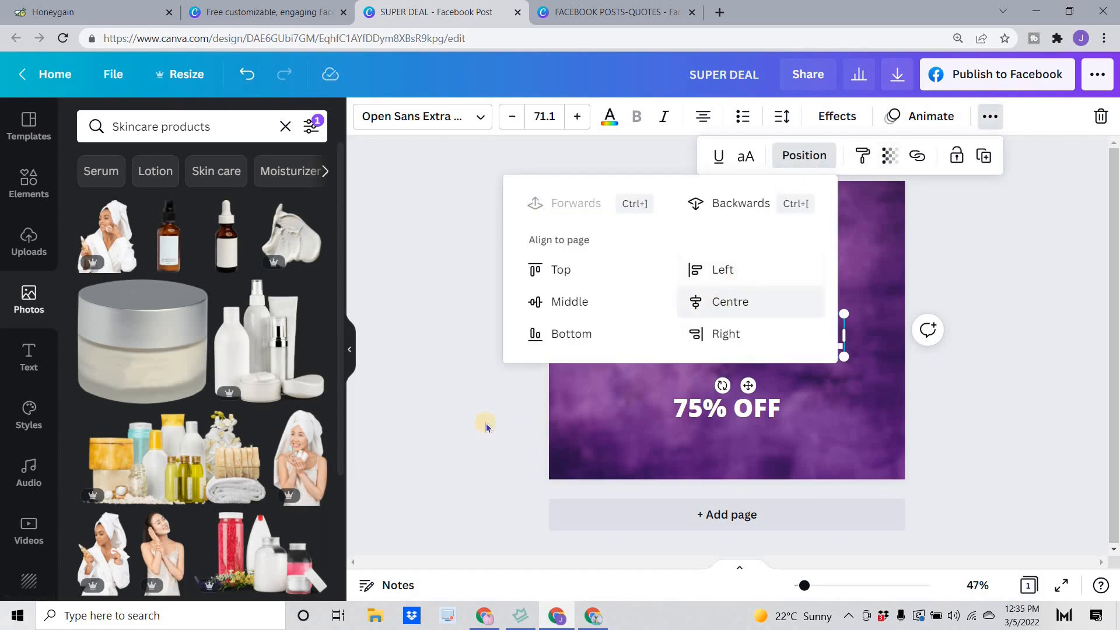
Step: Search the elements for "facebook icon" and place a small outlined Facebook icon near the page's lower edge
click(461, 428)
click(720, 447)
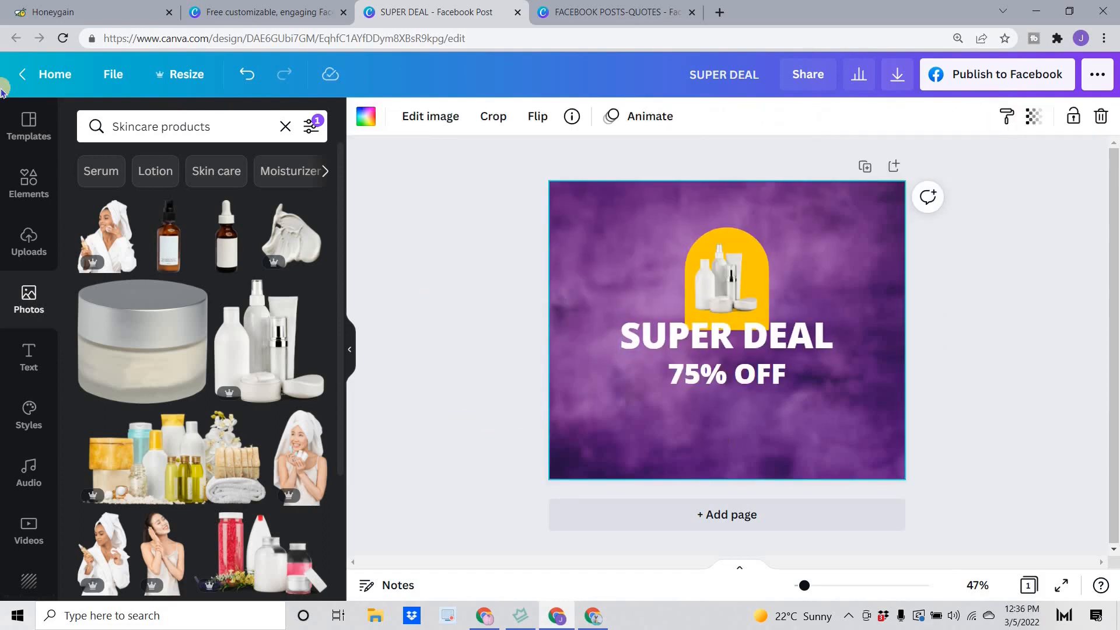
click(28, 189)
click(165, 129)
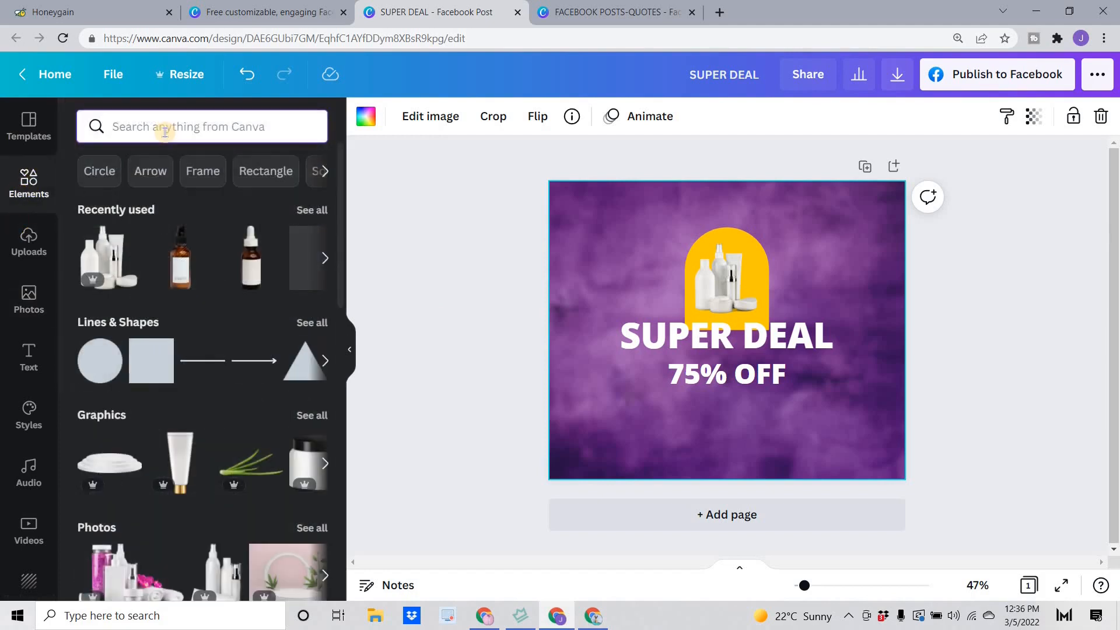
text(facebook icon)
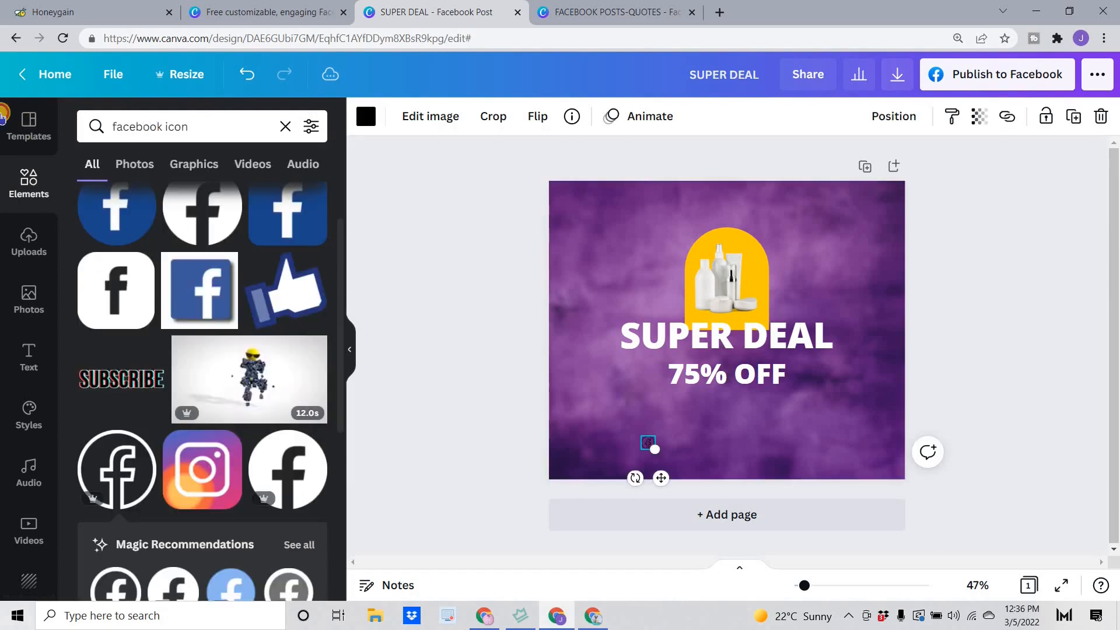
Step: Add a small outlined Instagram icon from the elements and place it directly to the right of the Facebook icon
click(213, 120)
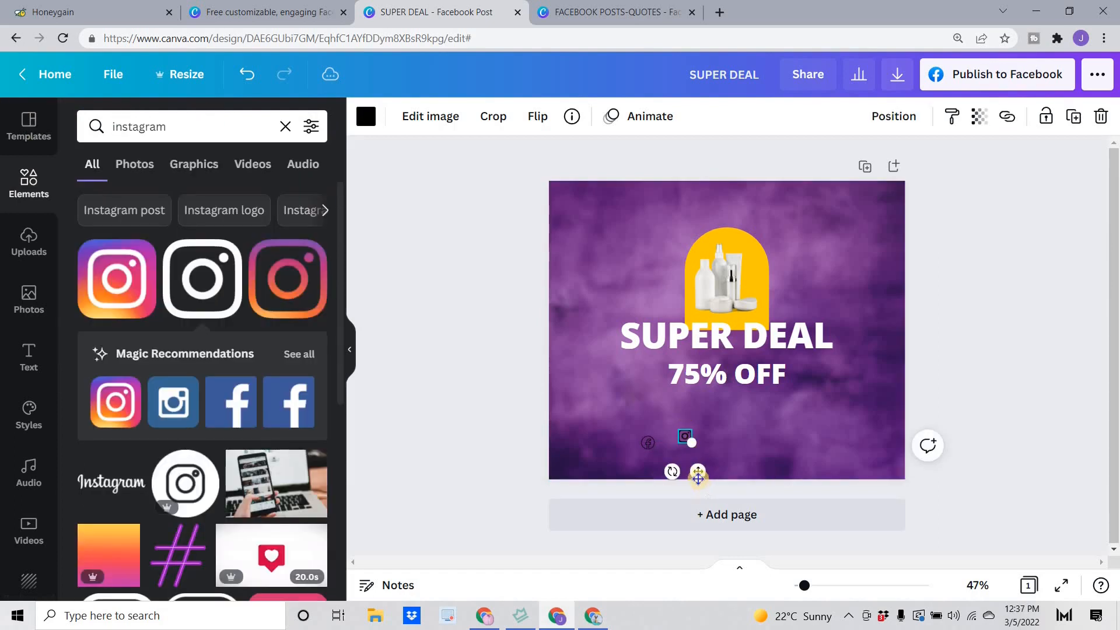
mouse_move(699, 478)
mouse_down()
mouse_move(675, 485)
mouse_move(706, 479)
mouse_up()
click(648, 445)
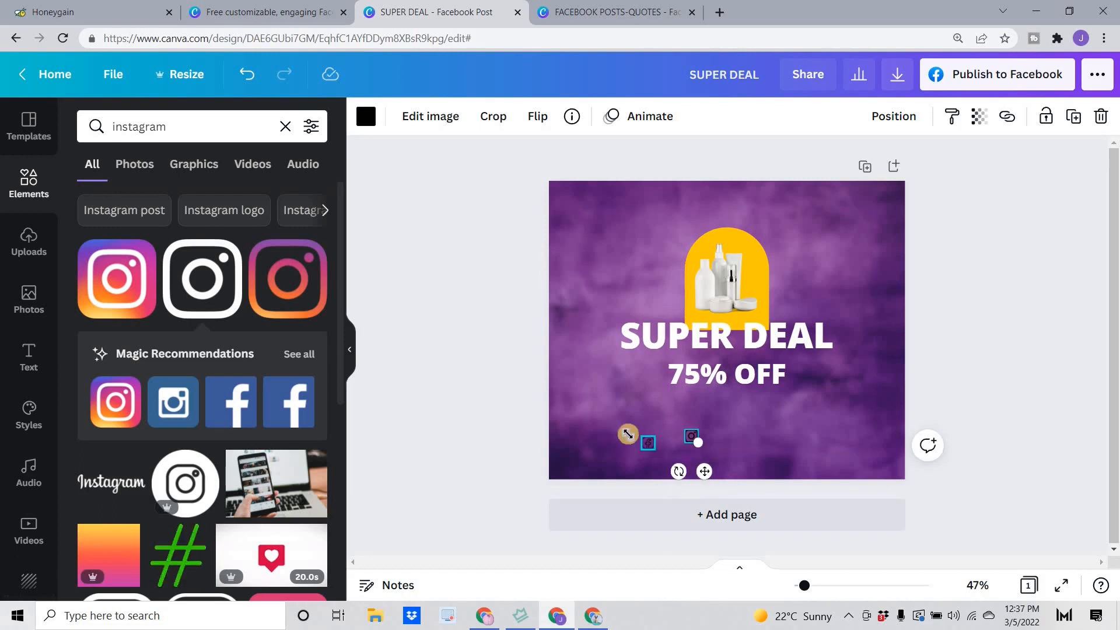
click(694, 442)
drag(709, 474, 680, 481)
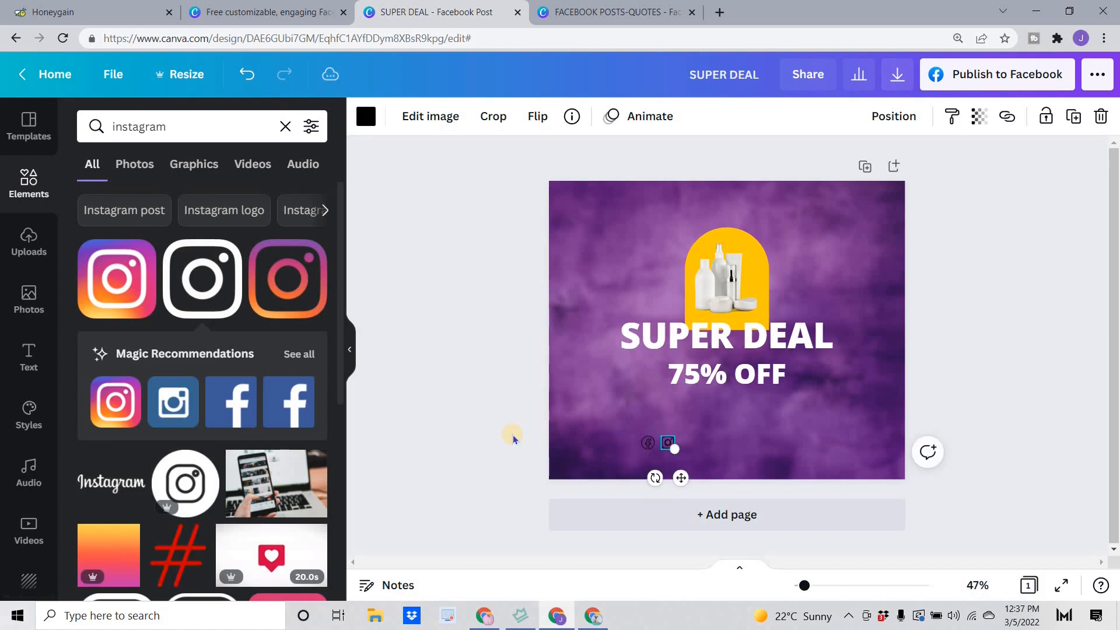
key(Left)
key(Left)
key(Left)
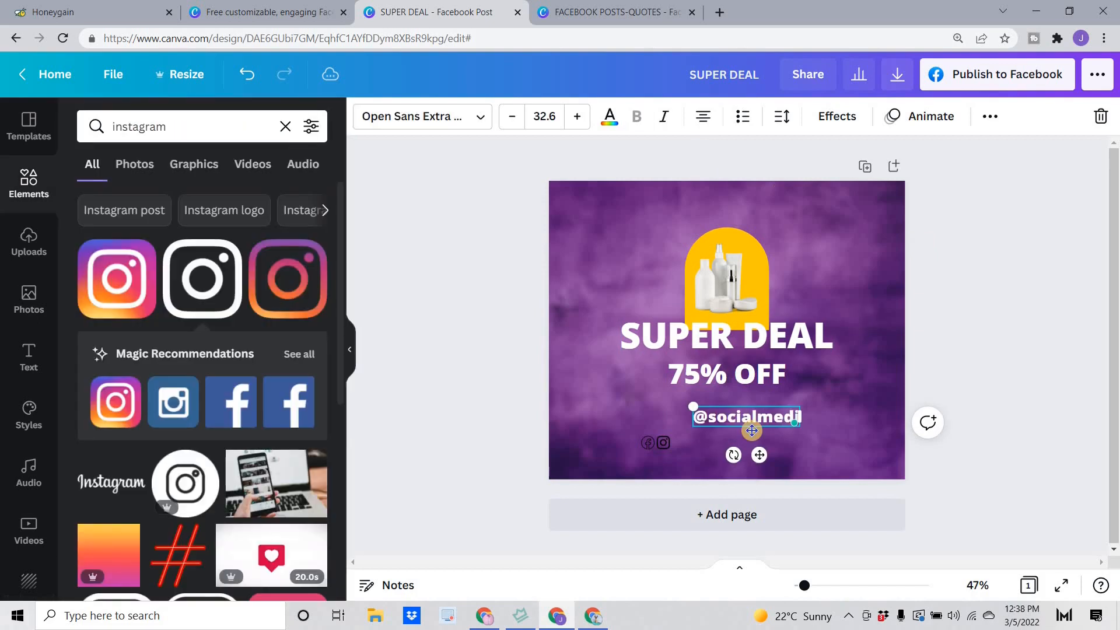
text(ialmedia)
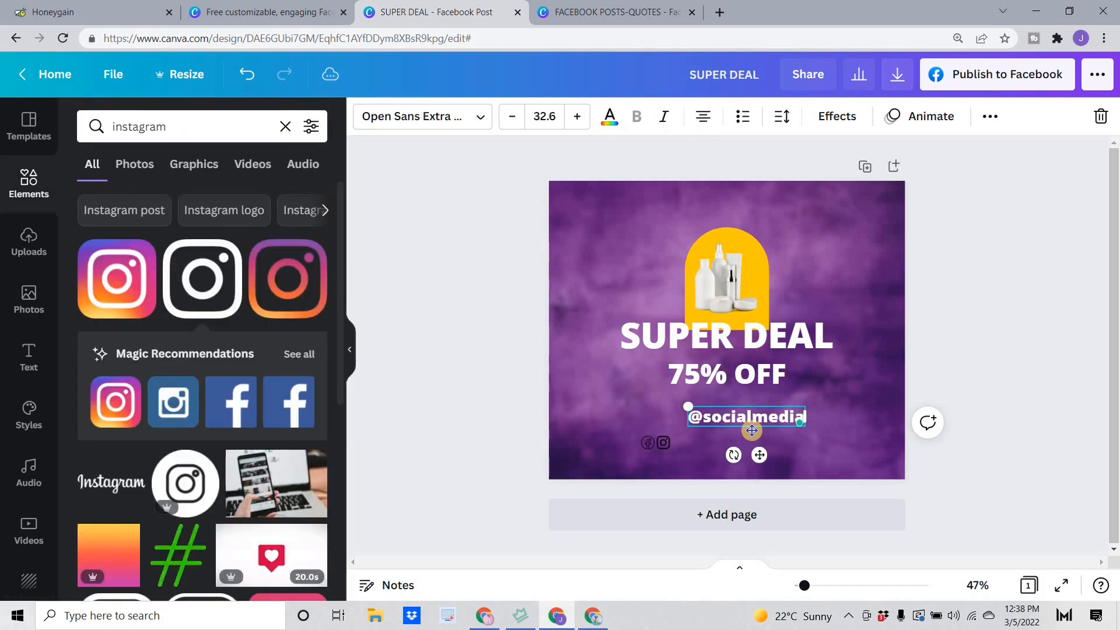
text(.com)
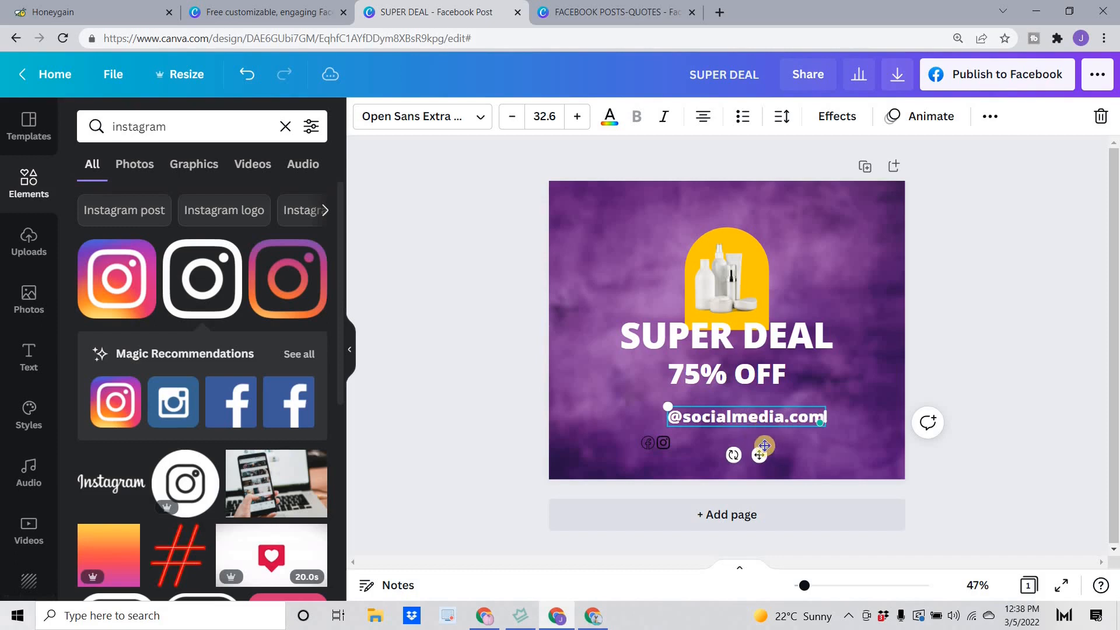
drag(760, 454, 764, 471)
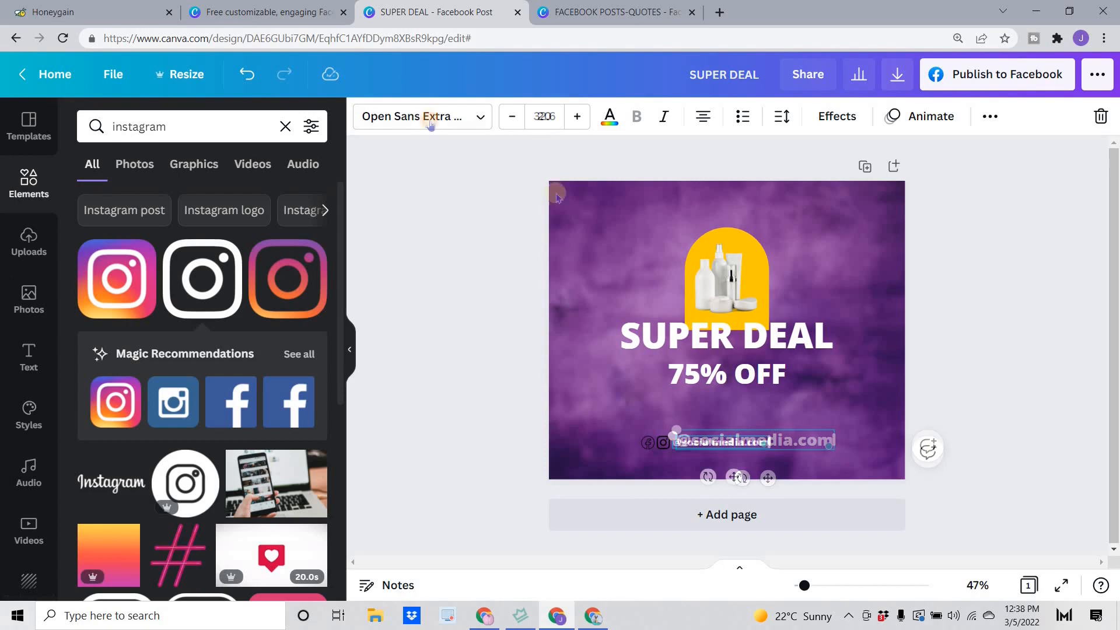
click(430, 121)
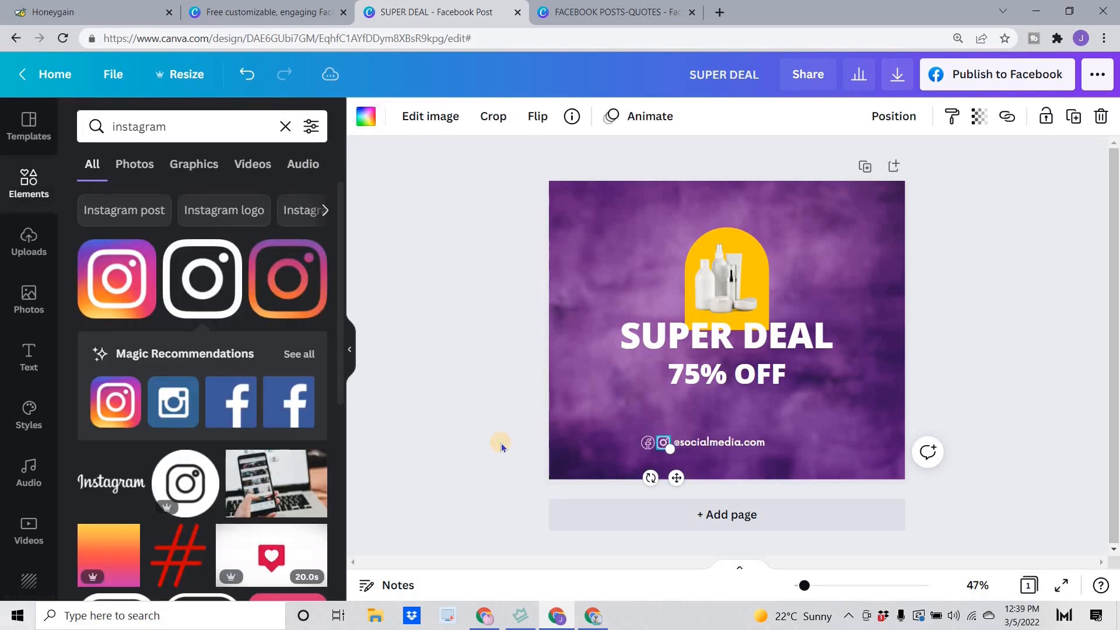
click(502, 443)
drag(630, 427, 782, 460)
click(990, 116)
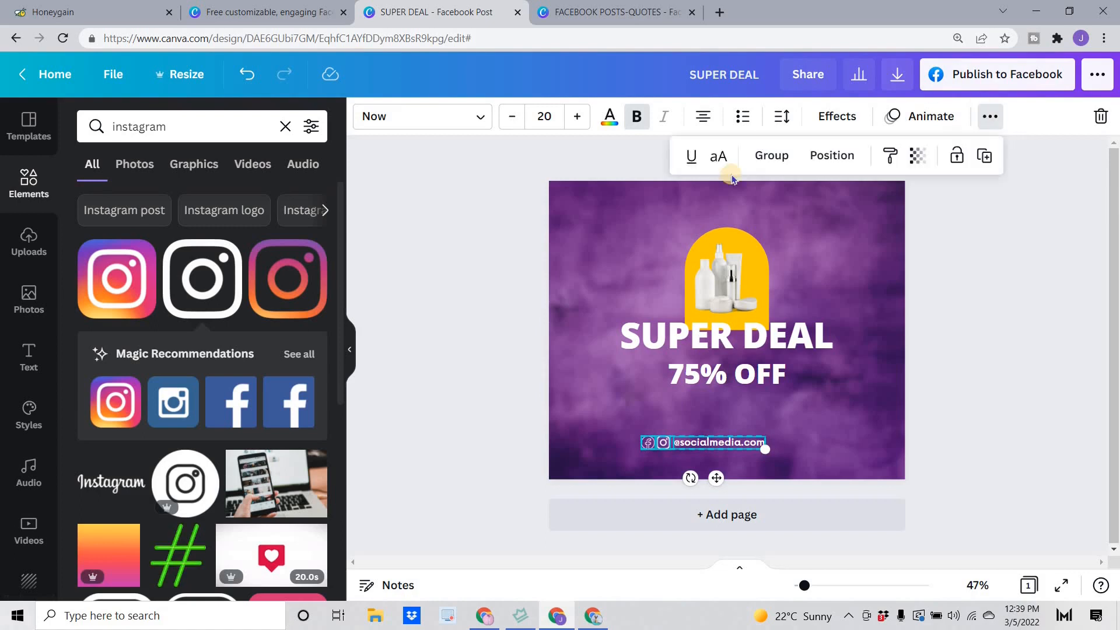
click(752, 156)
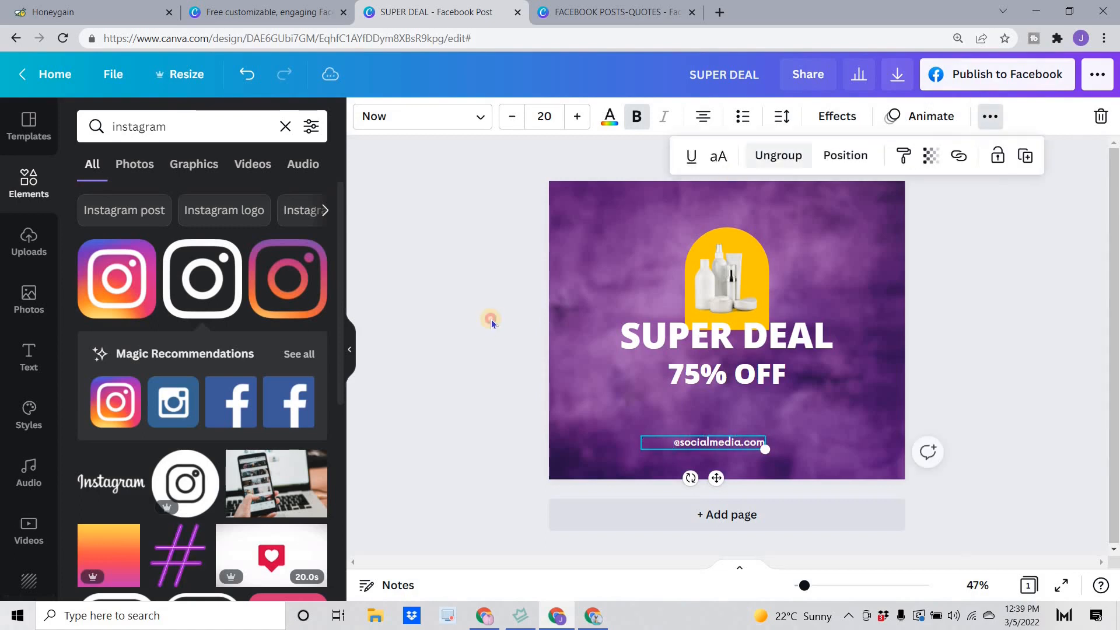
click(490, 390)
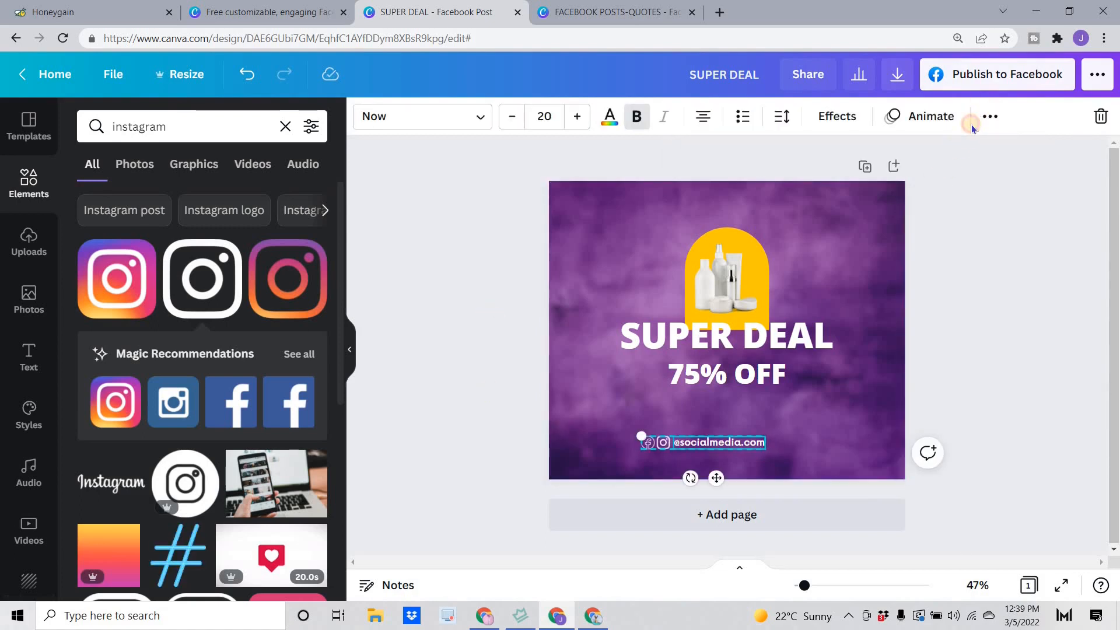
click(991, 117)
click(804, 155)
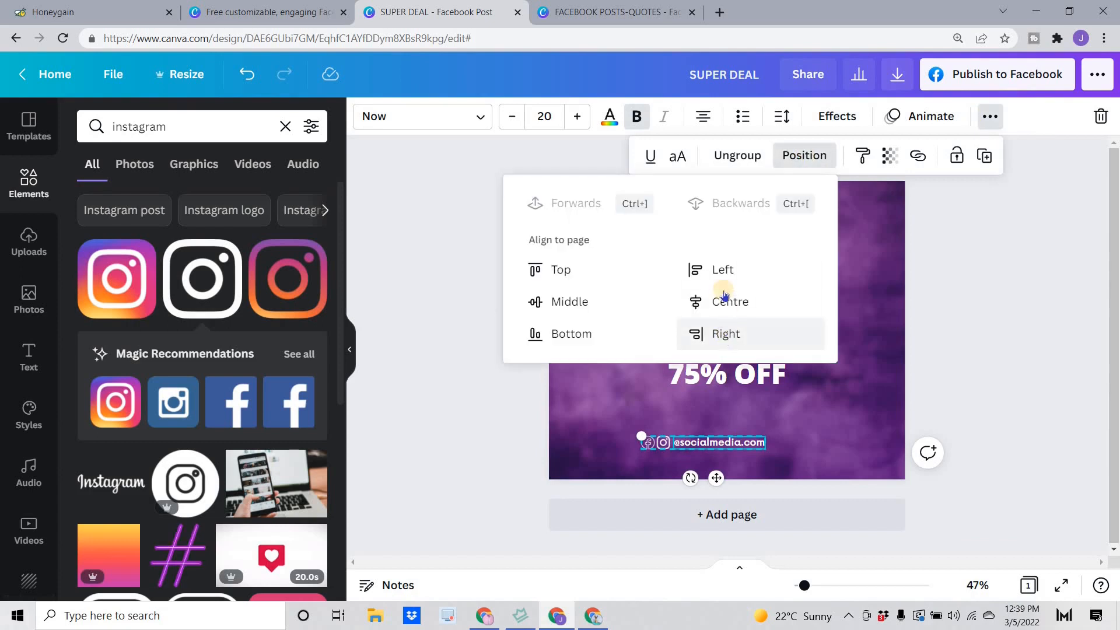
click(724, 297)
click(457, 440)
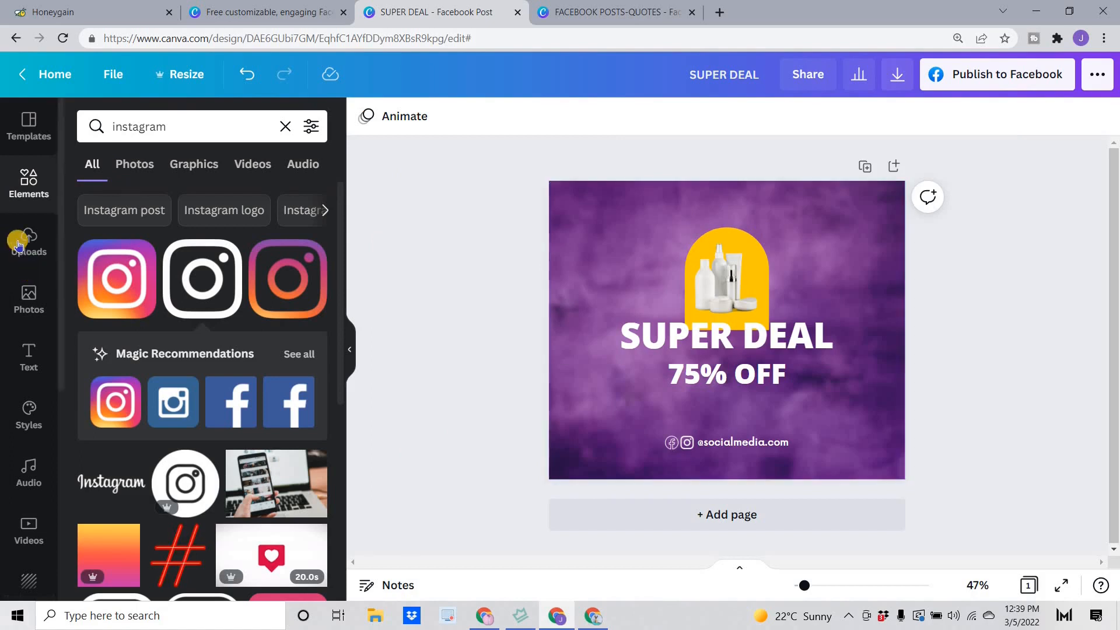
click(29, 126)
click(653, 352)
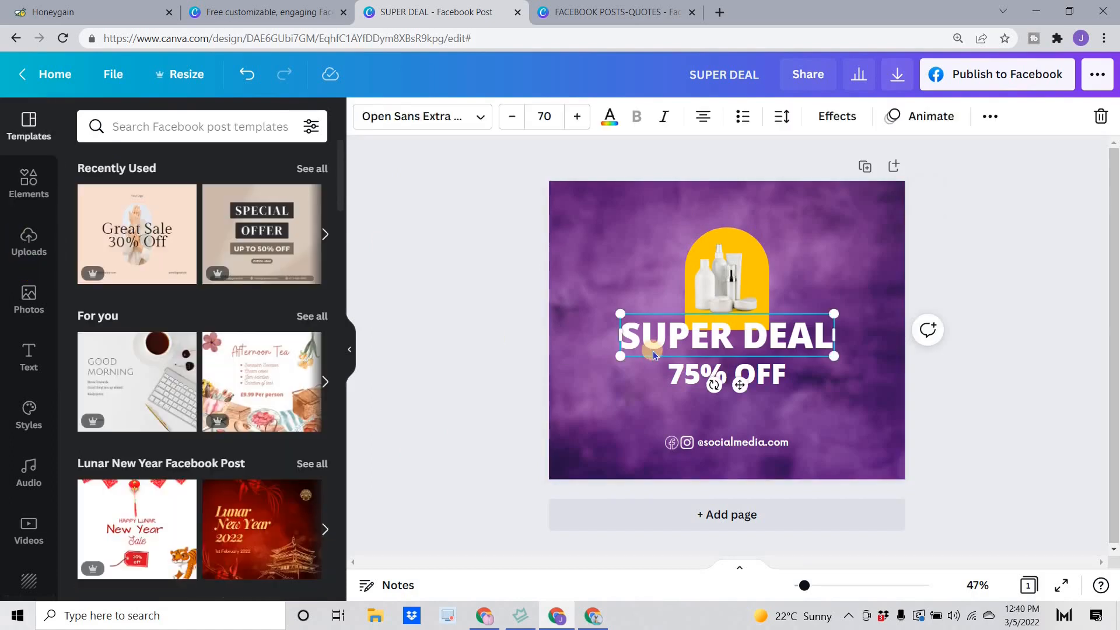
click(676, 376)
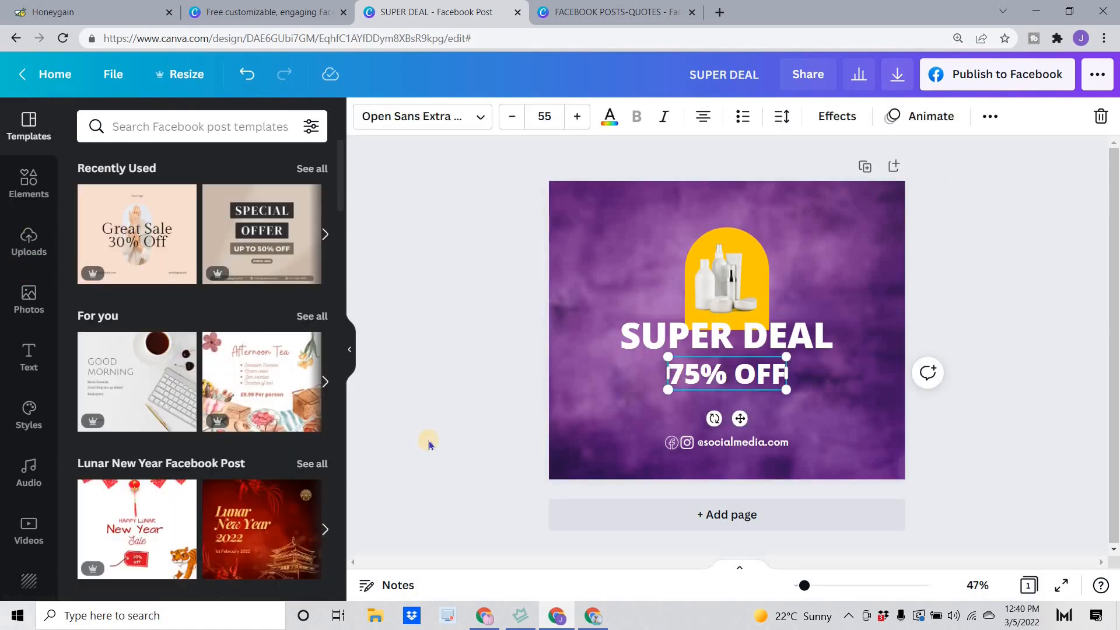
click(576, 257)
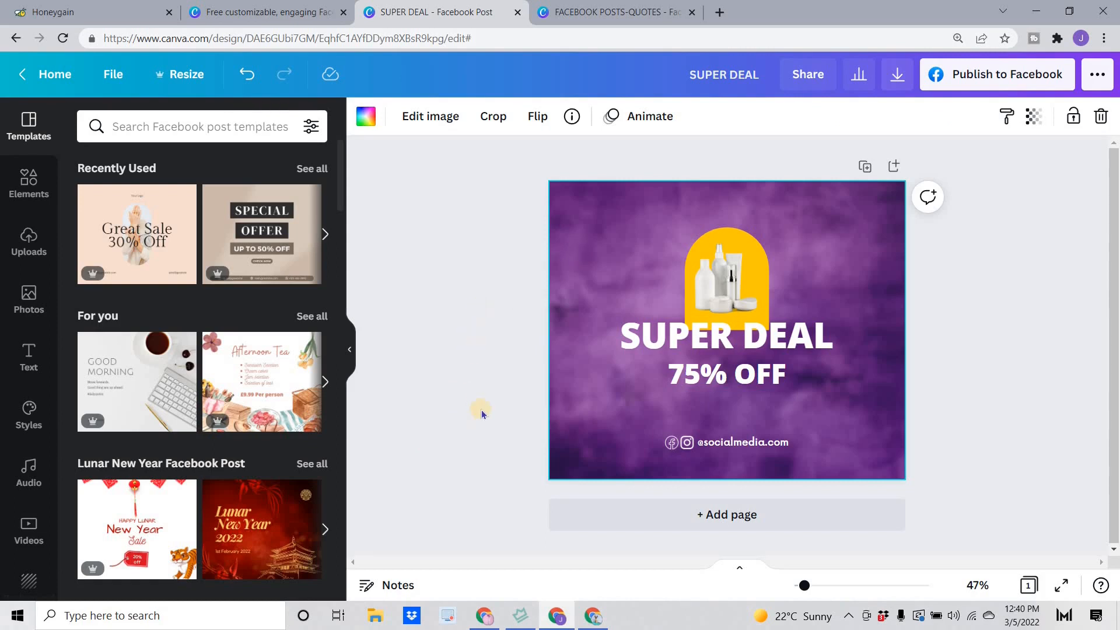
click(700, 373)
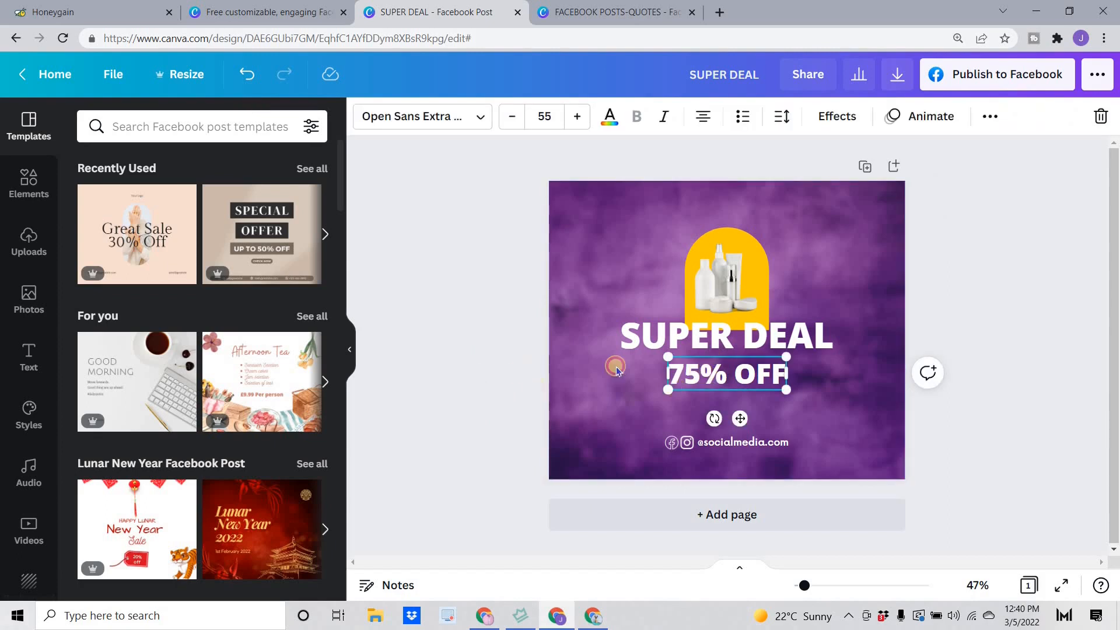
click(617, 370)
Step: Apply the Neon effect at intensity 100 to the "75% OFF" text and colour it with the document's yellow
click(702, 370)
click(835, 116)
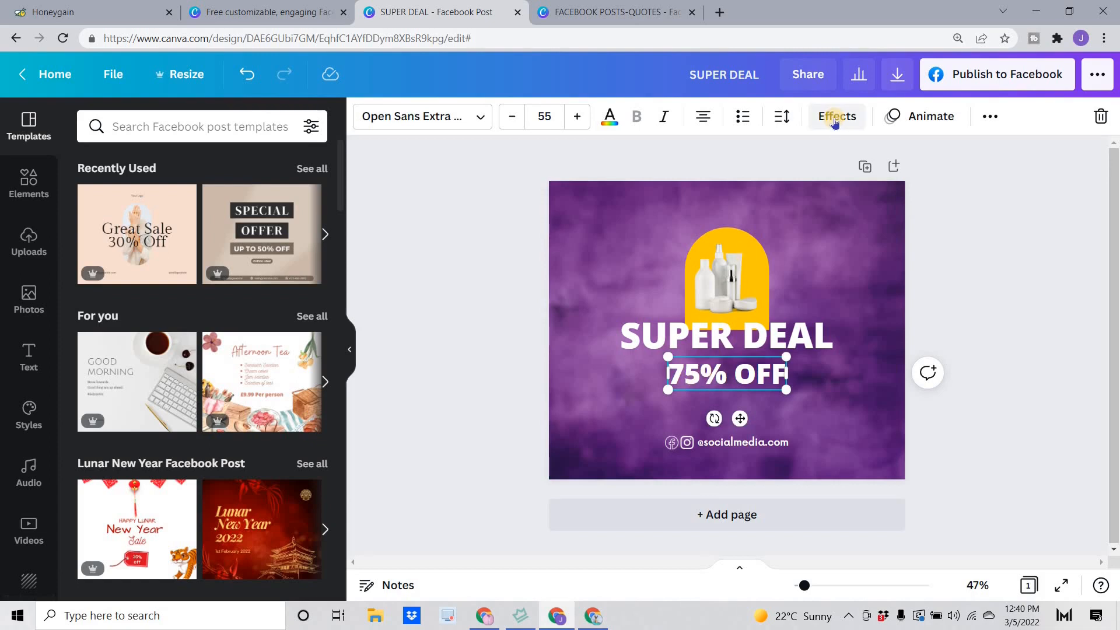
click(834, 119)
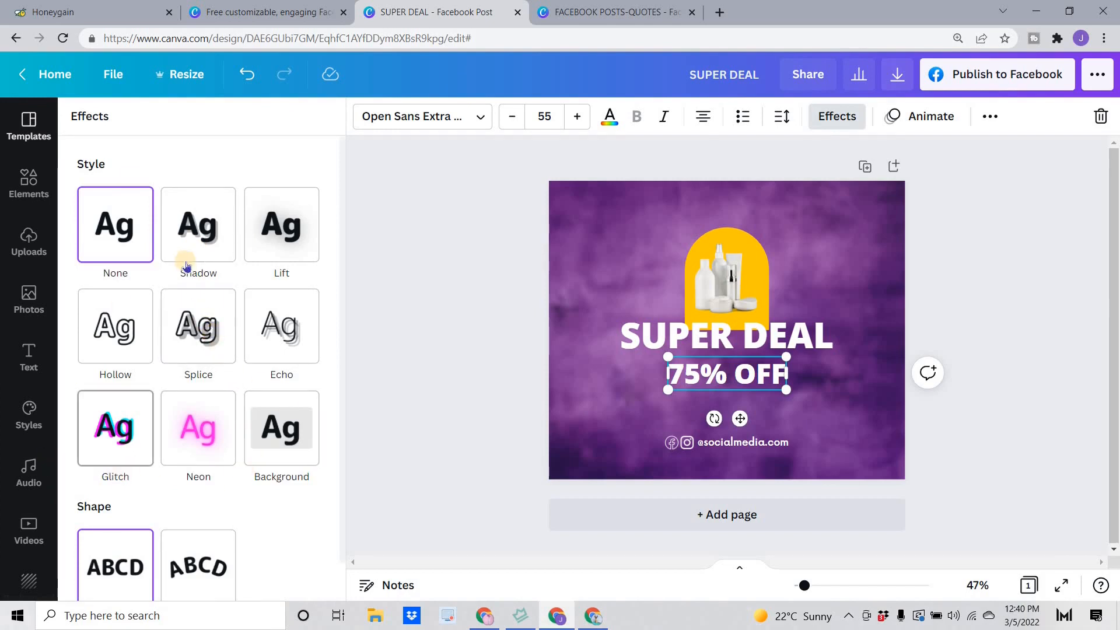
click(198, 436)
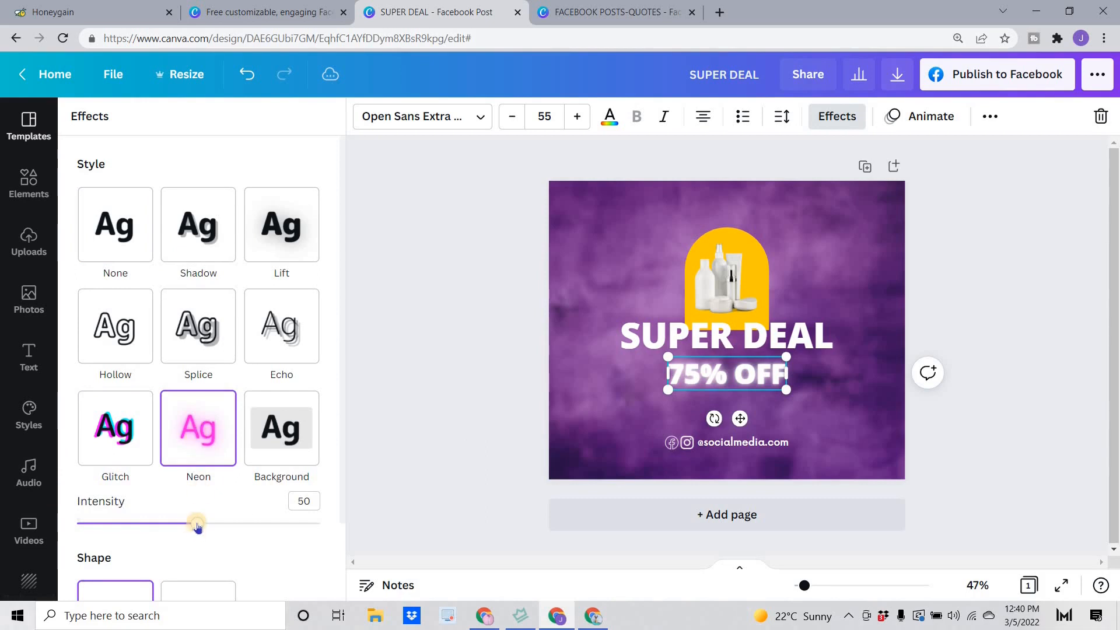
drag(197, 527, 377, 518)
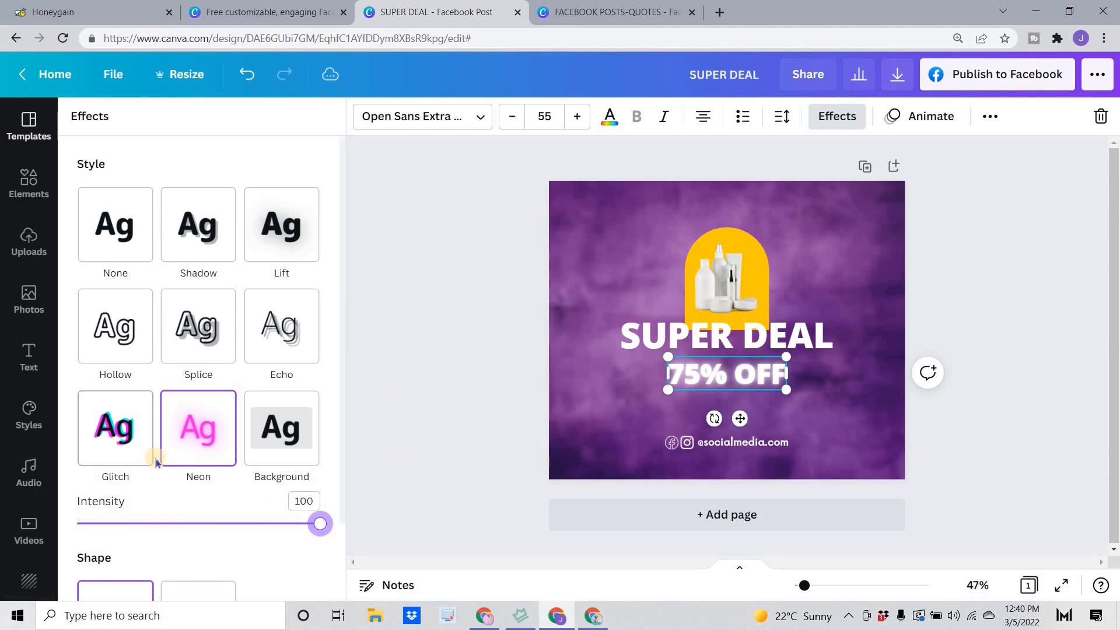
scroll(155, 458, down, 2)
scroll(282, 345, up, 1)
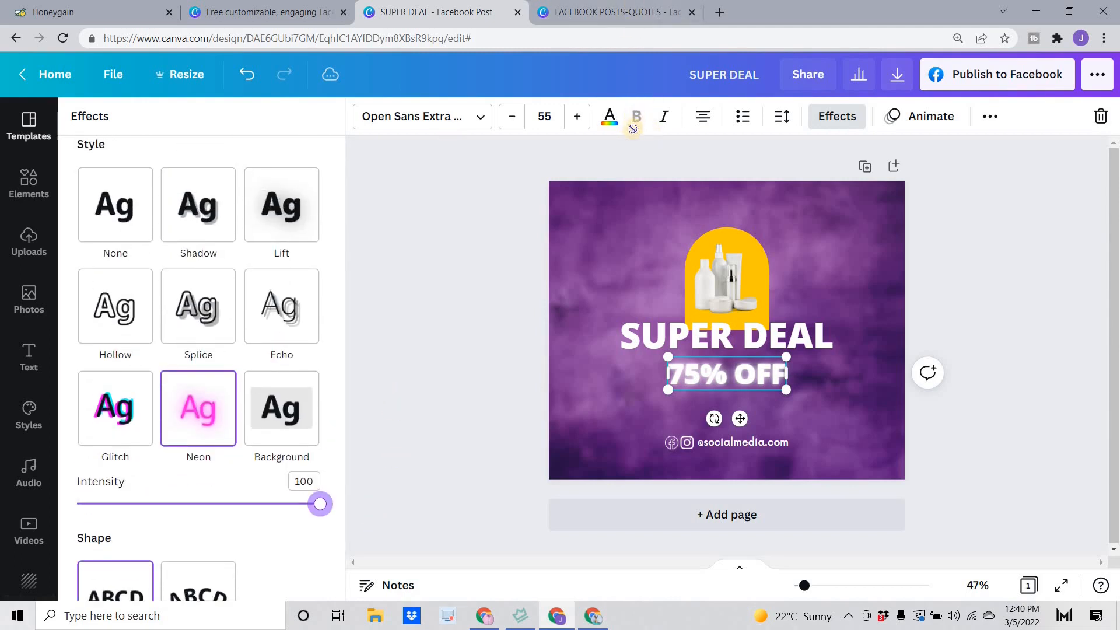
click(609, 119)
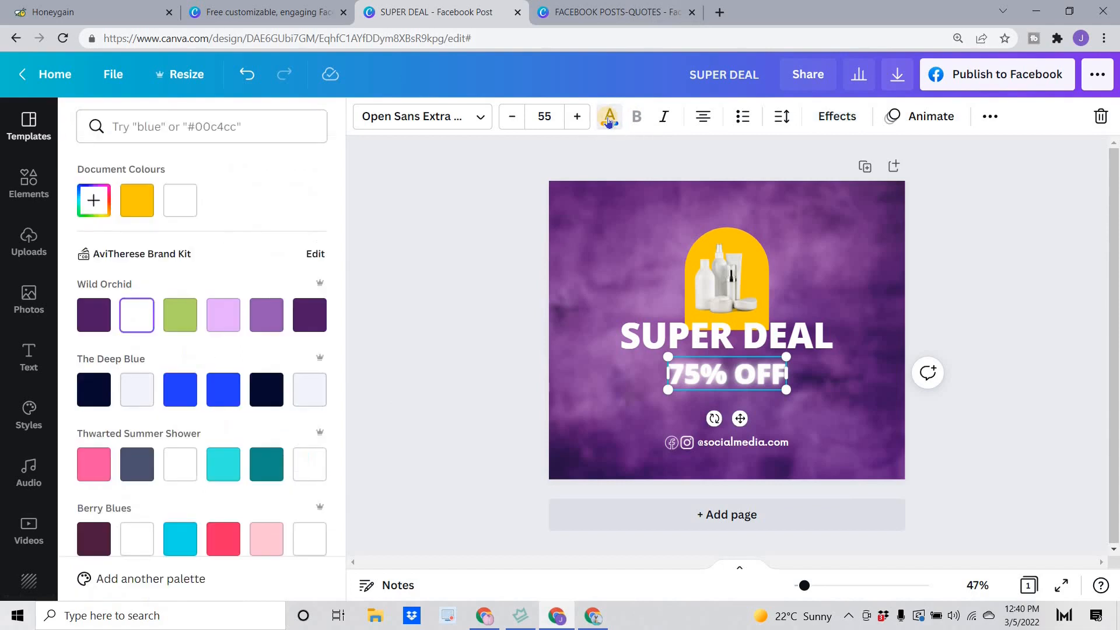
click(137, 200)
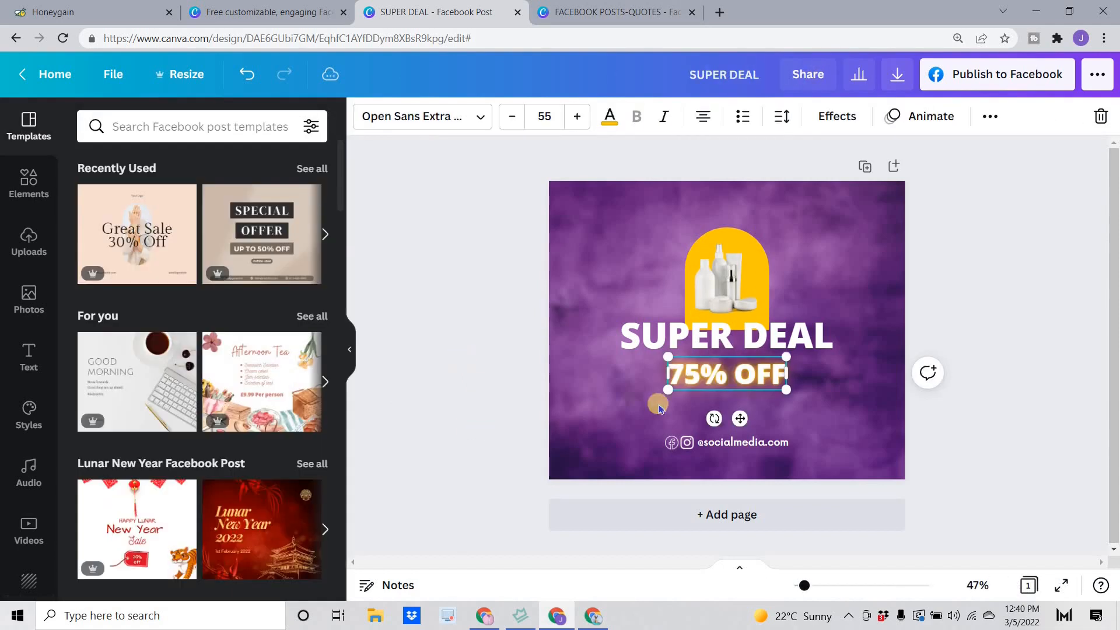
Step: Apply the Neon text animation from the Exaggerate category to the "75% OFF" line
click(924, 120)
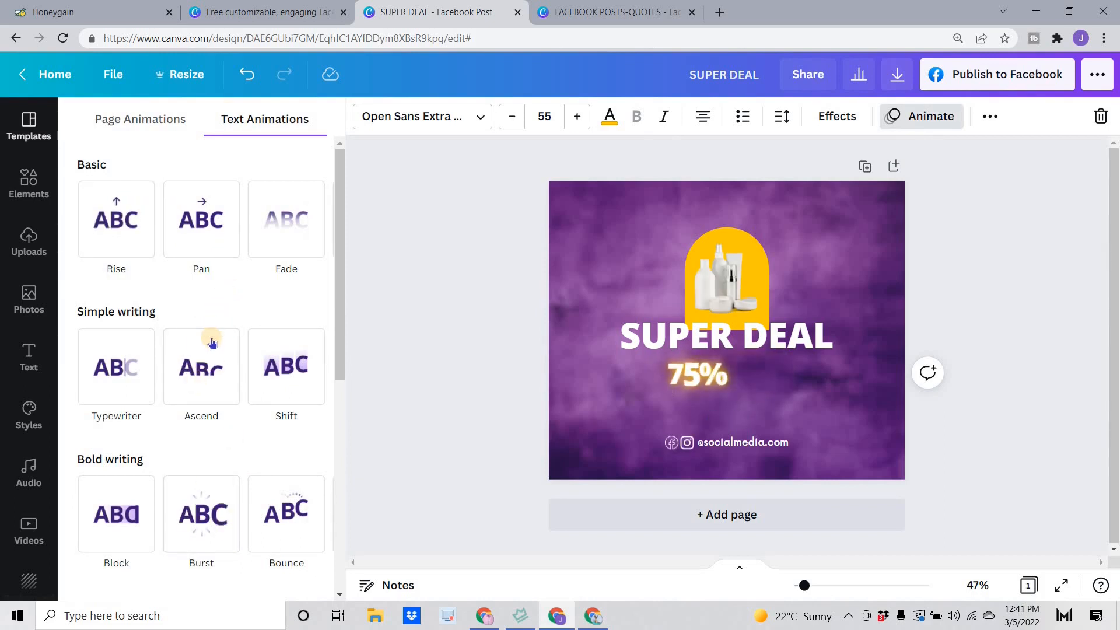
scroll(204, 362, down, 5)
scroll(175, 373, down, 3)
scroll(128, 344, up, 3)
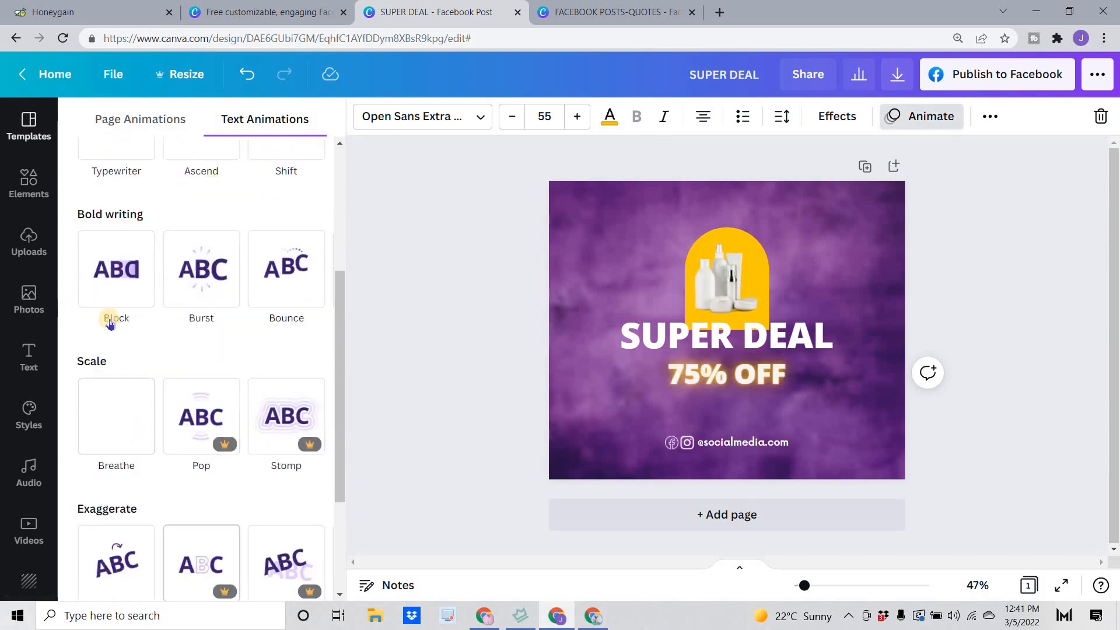
scroll(156, 291, up, 4)
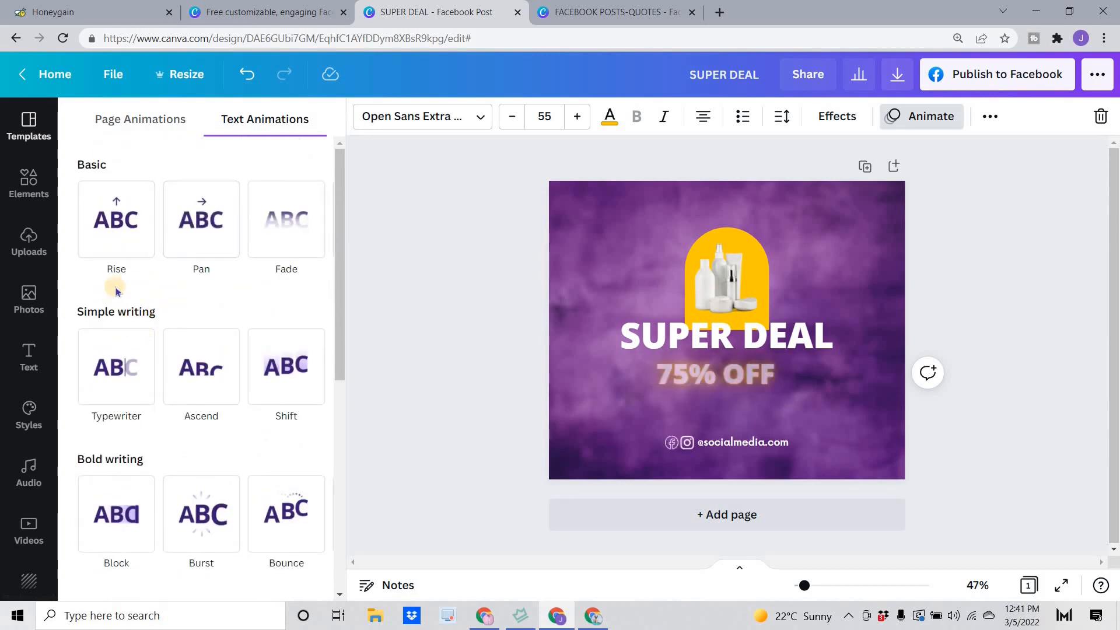
scroll(120, 326, down, 4)
scroll(133, 368, down, 4)
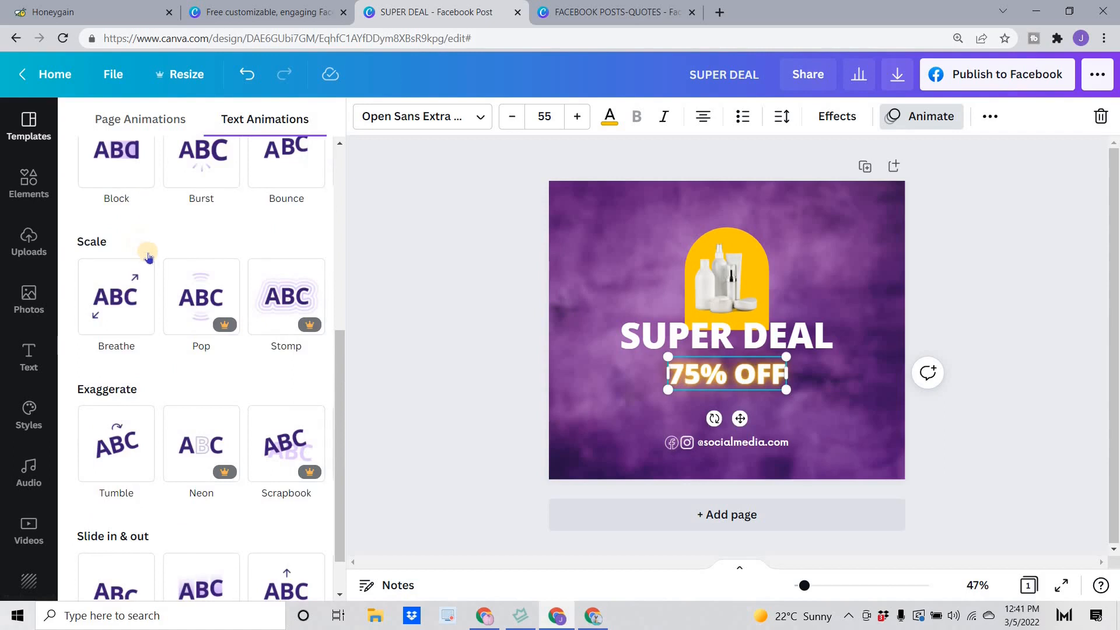
scroll(148, 257, down, 1)
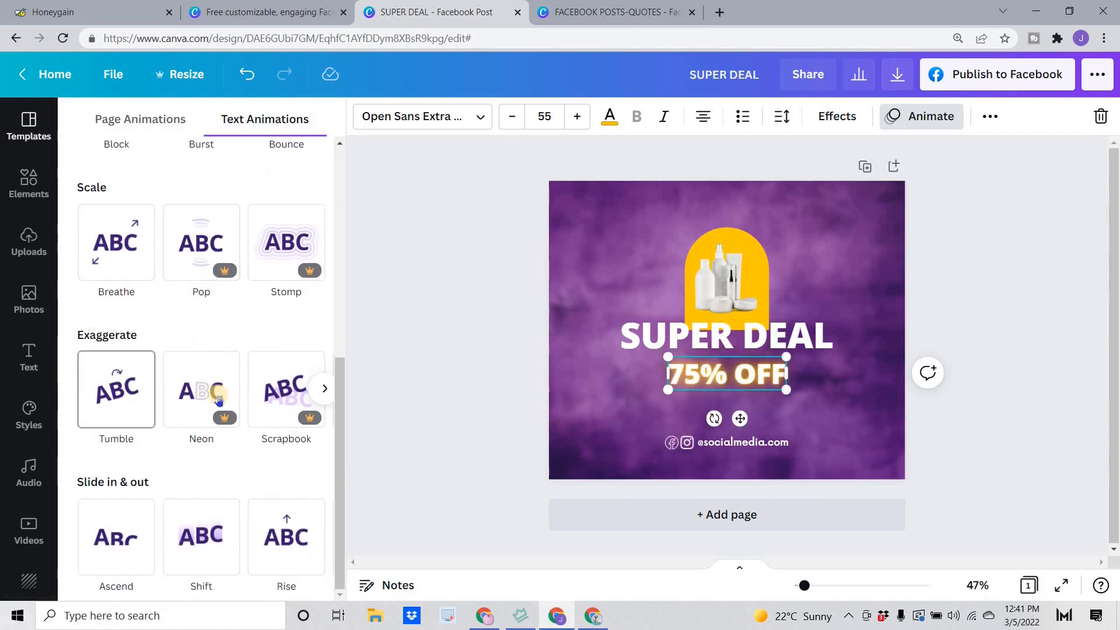
click(544, 299)
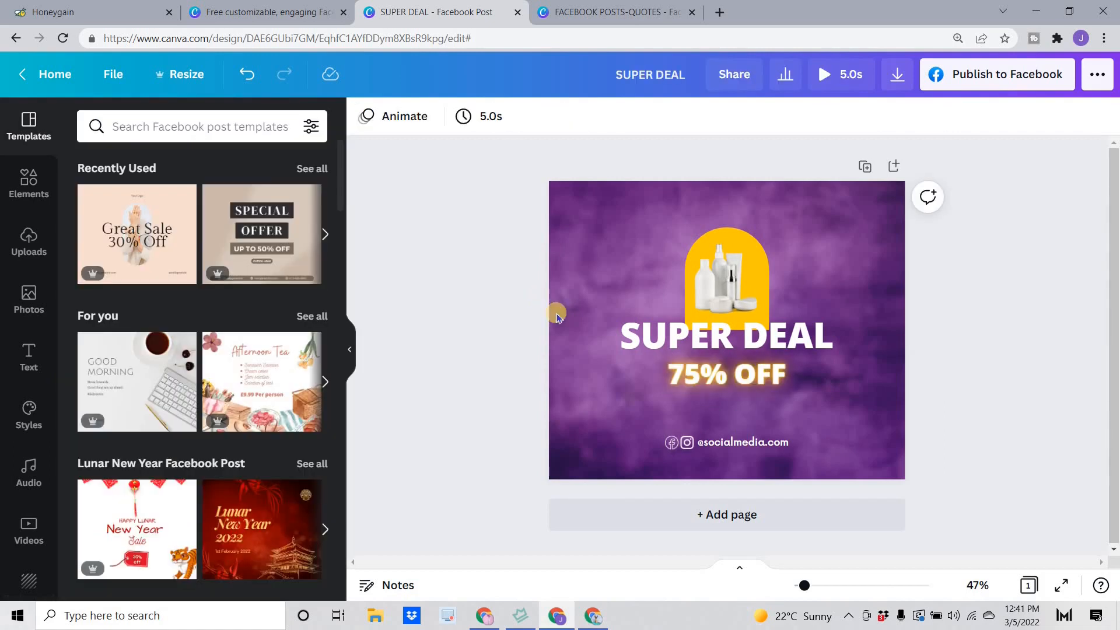
click(712, 382)
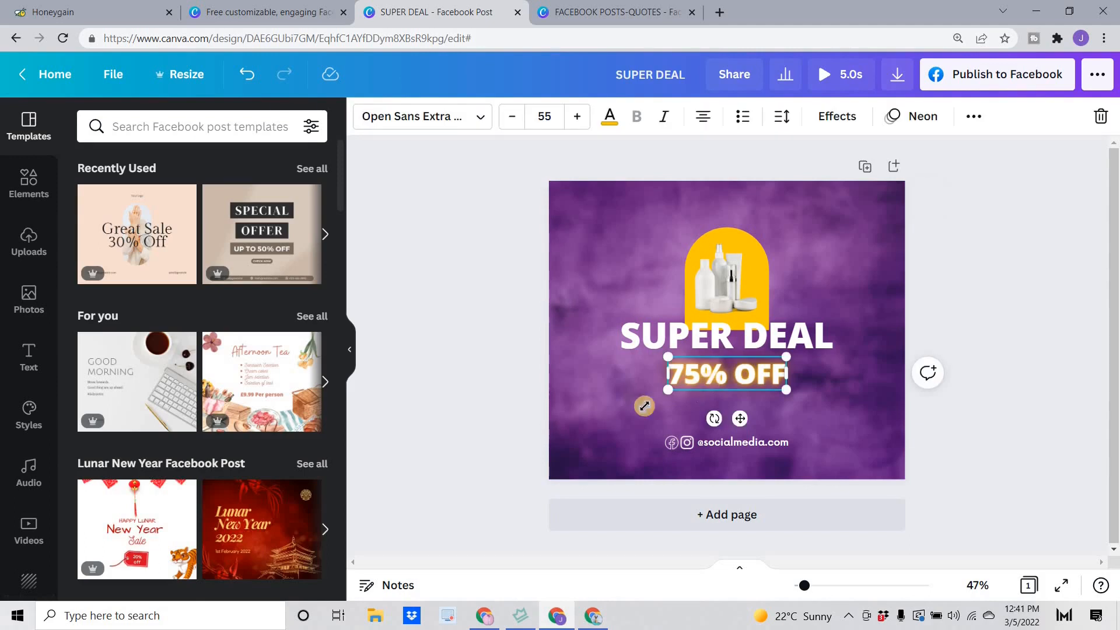
click(600, 399)
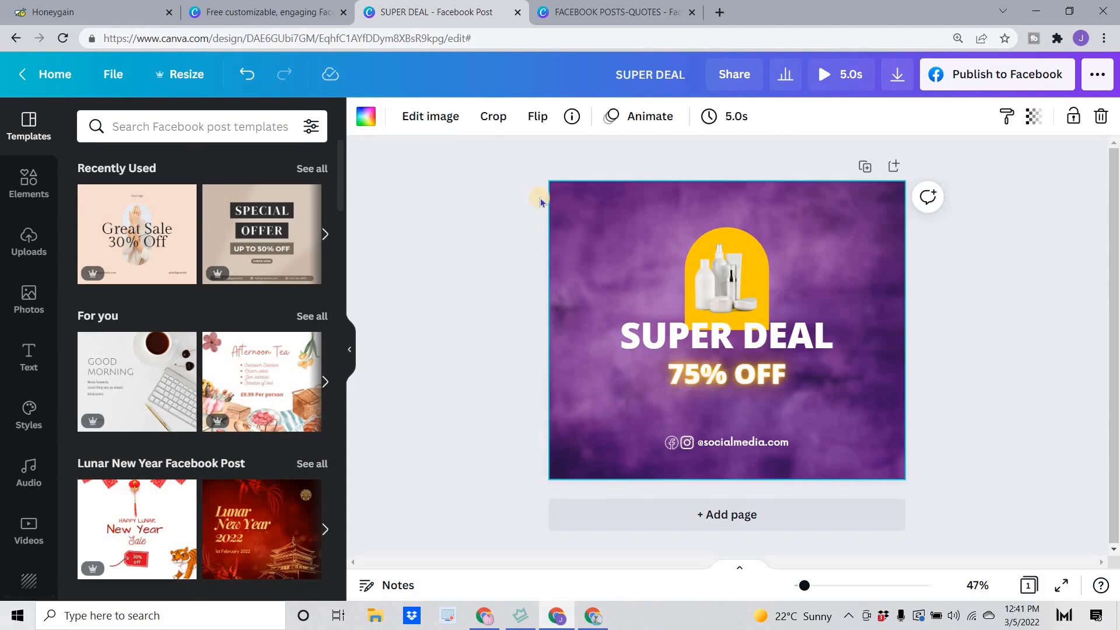
Step: Set the page's timing to 1.0 second
click(641, 117)
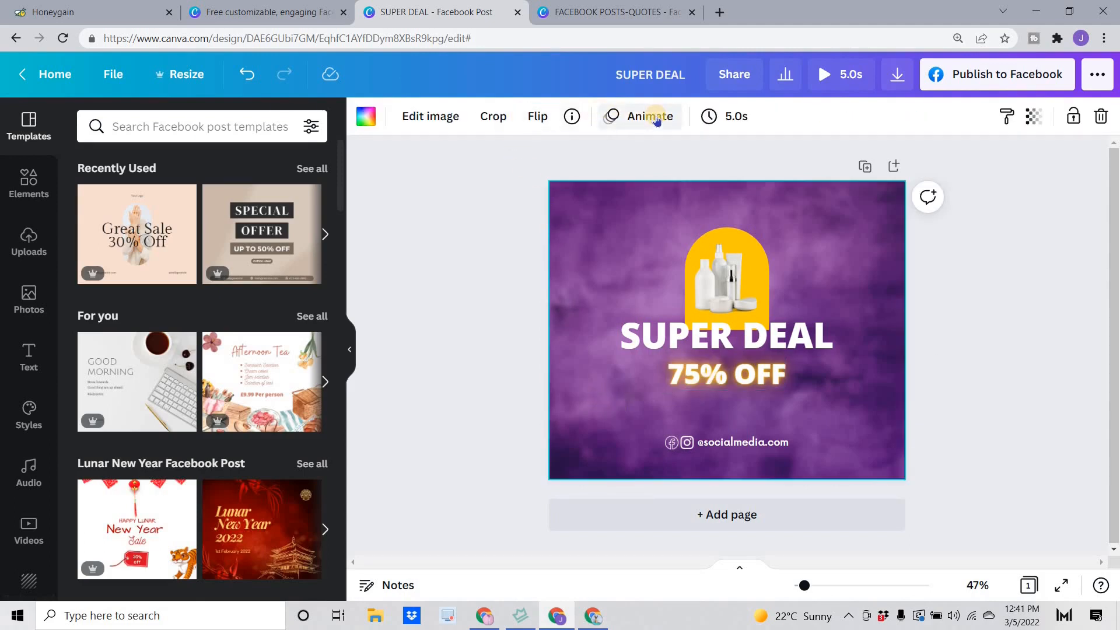
click(735, 117)
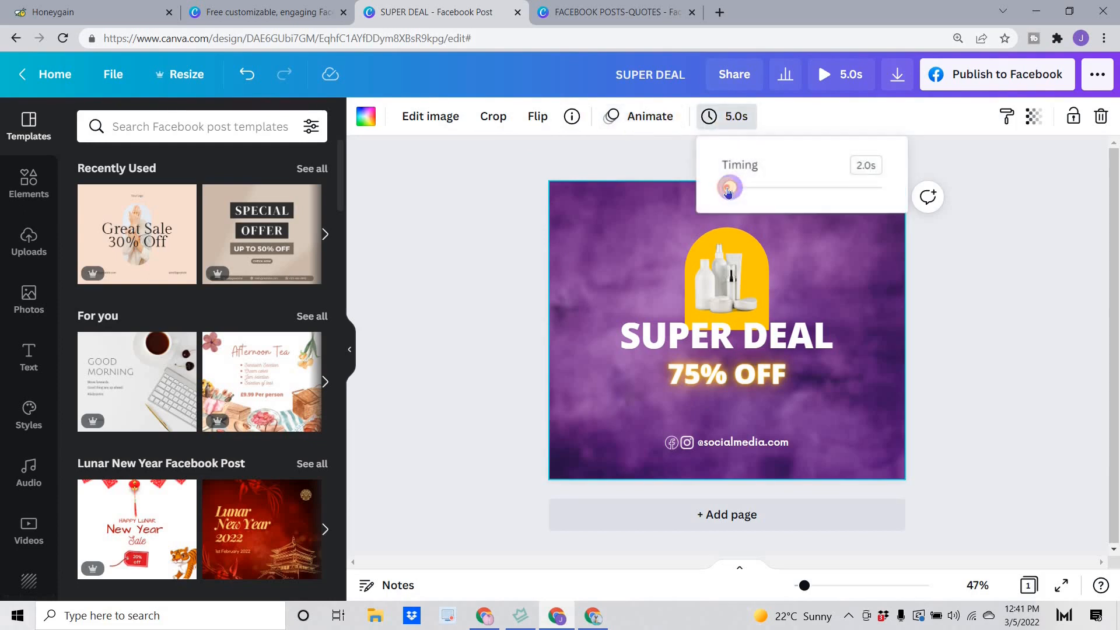
drag(726, 191, 722, 188)
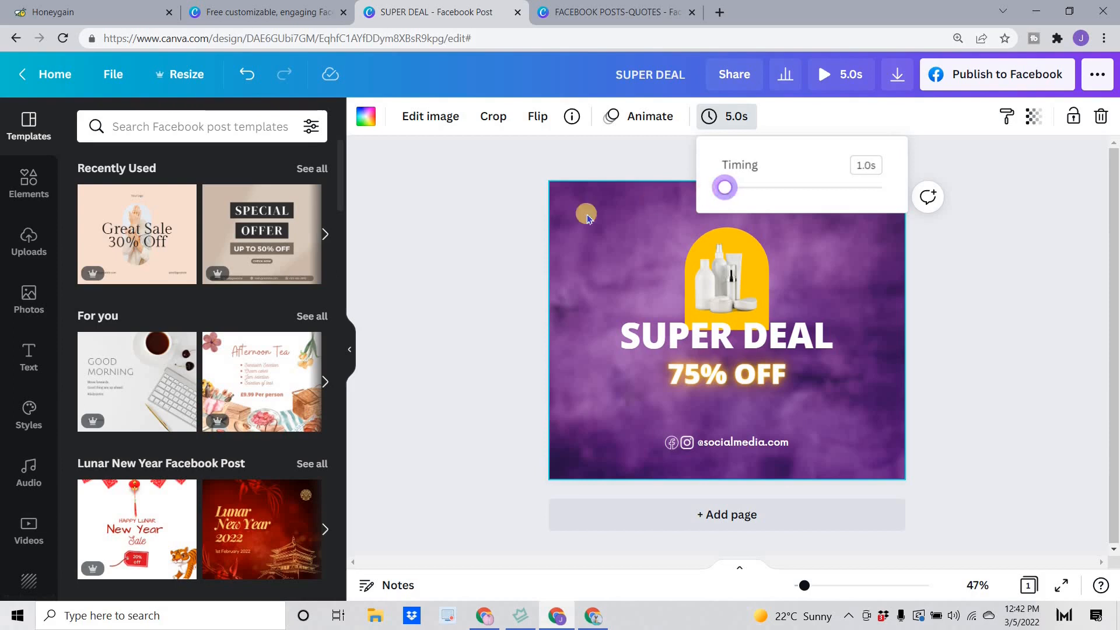
click(590, 327)
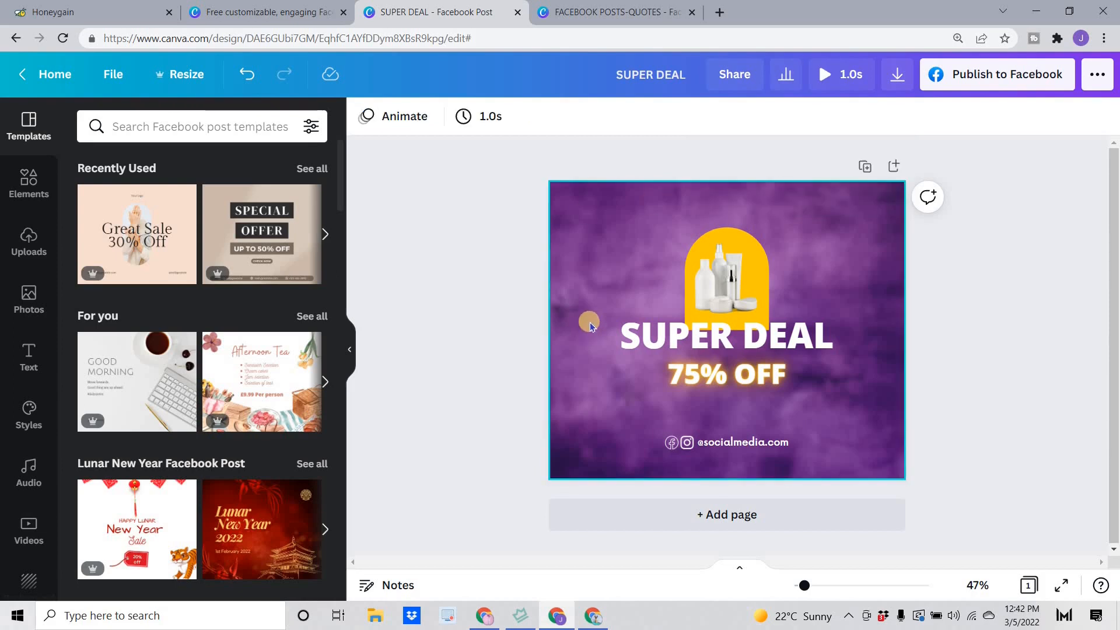
Step: Download the finished design with GIF as the file type
click(897, 79)
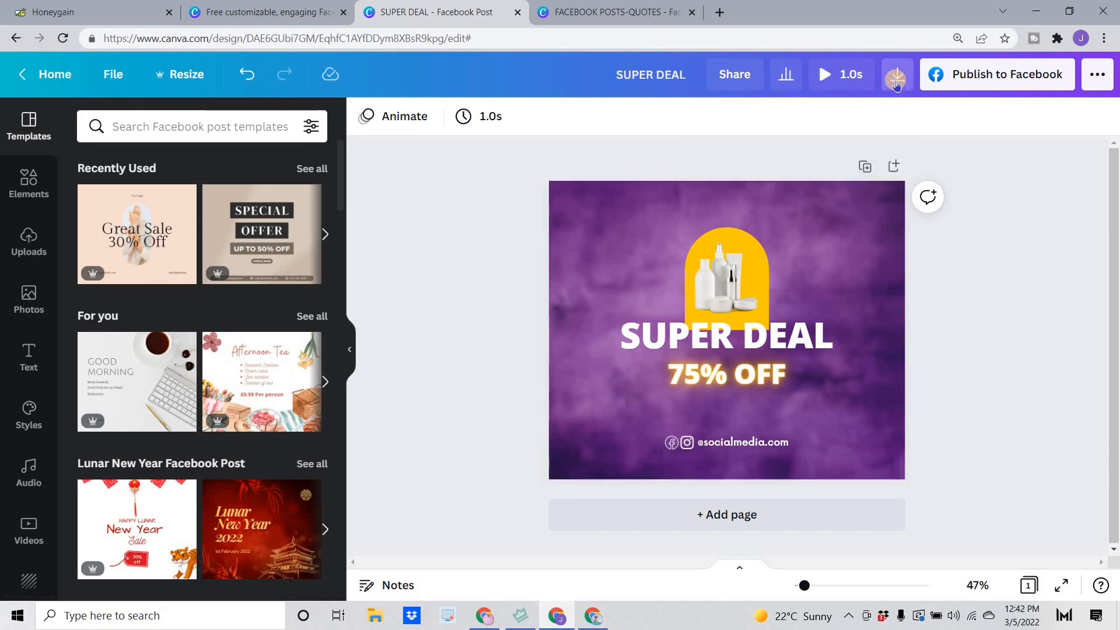
click(910, 188)
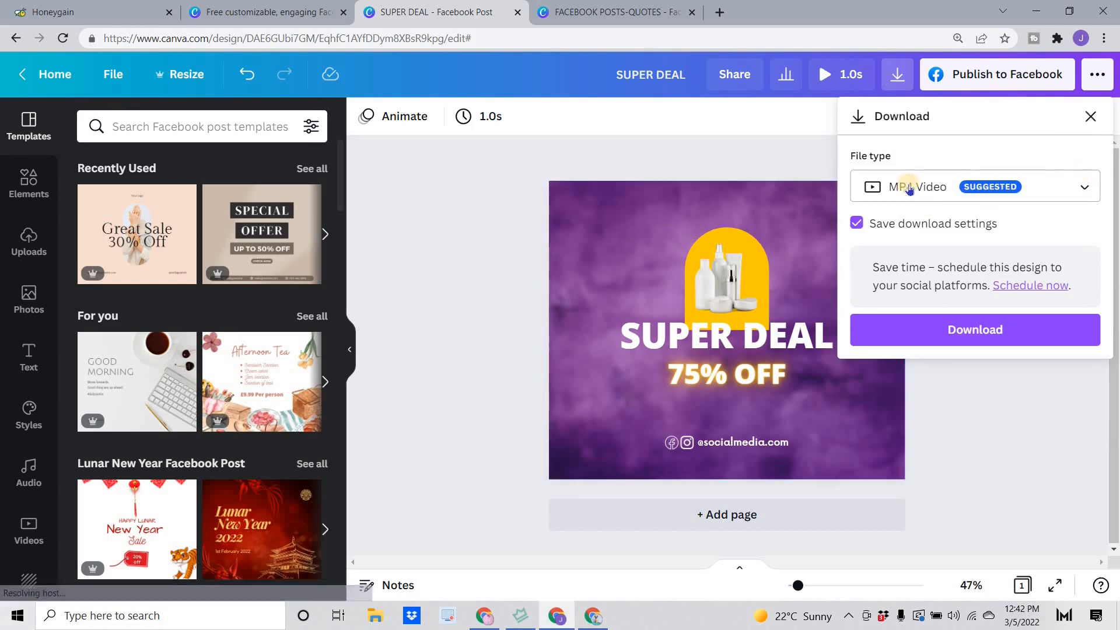
click(935, 198)
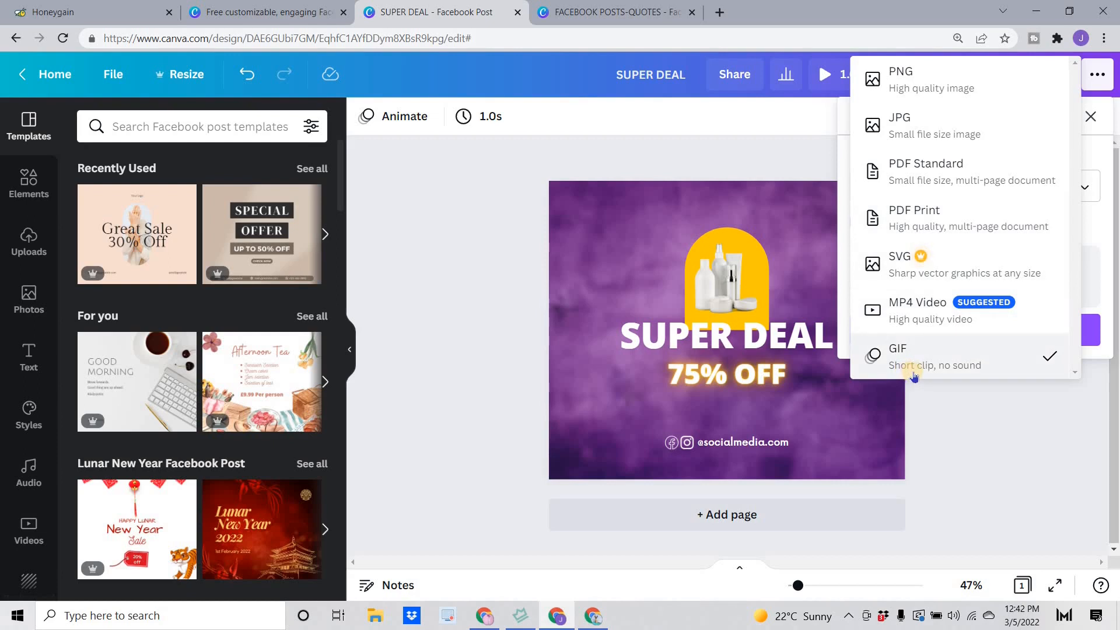
click(944, 358)
click(973, 329)
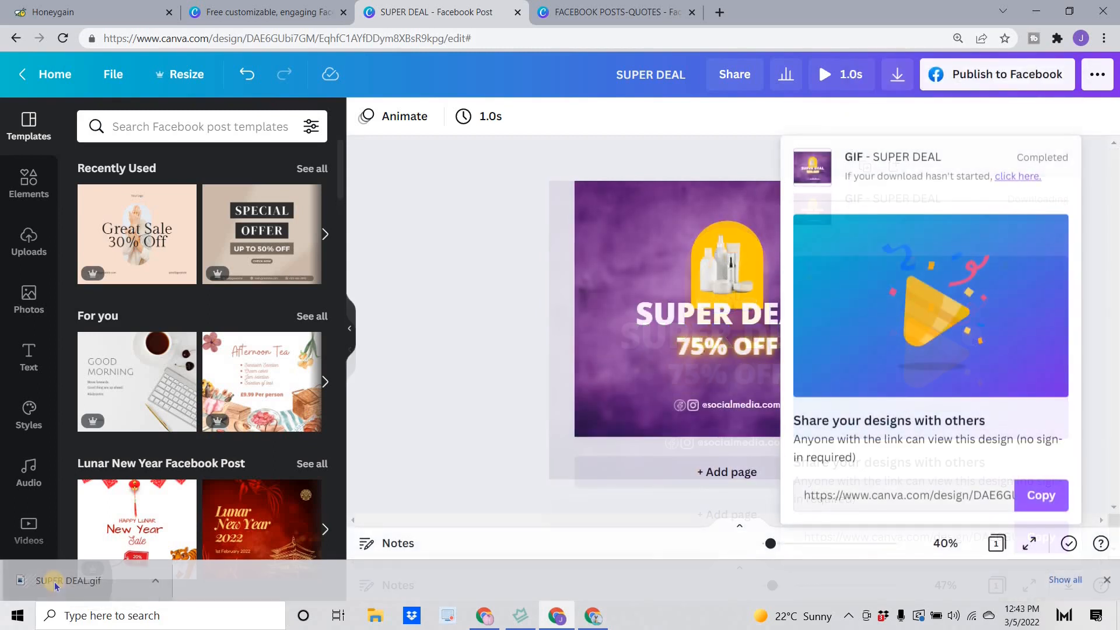